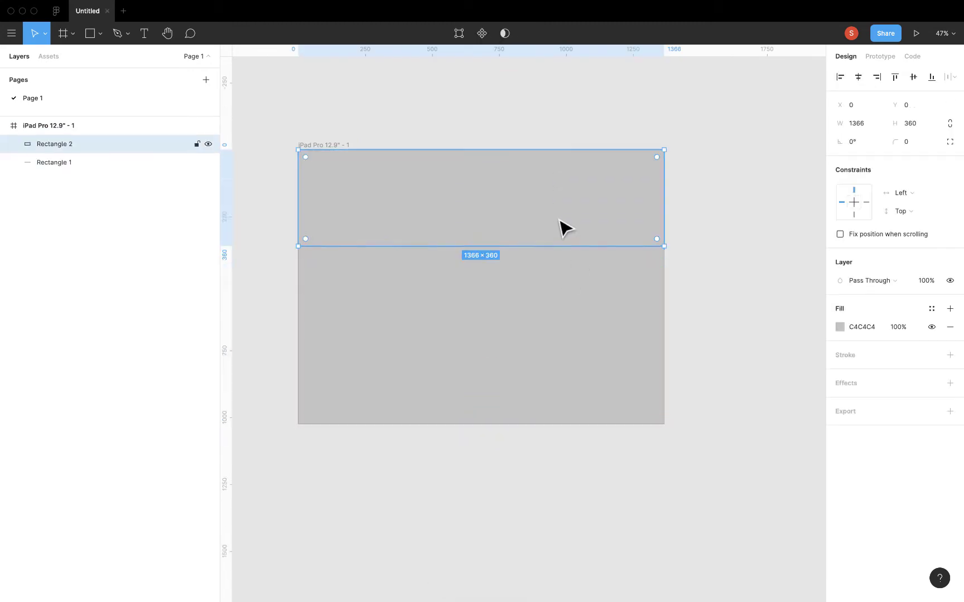
- Raise the lower rectangle's top edge to 300 and fit a mirrored character image of about 1077×958
click(566, 257)
drag(569, 246, 572, 229)
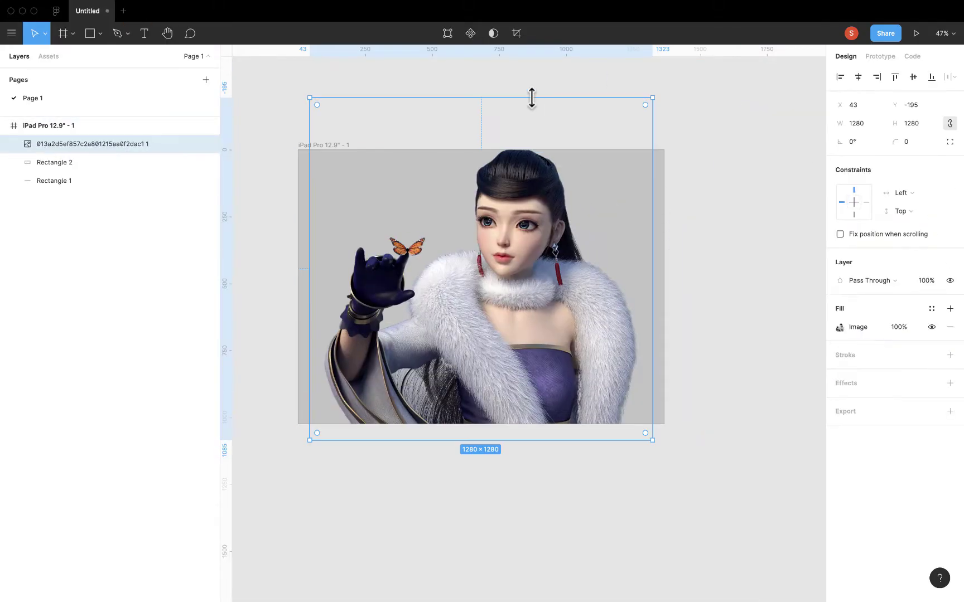
drag(477, 198, 481, 167)
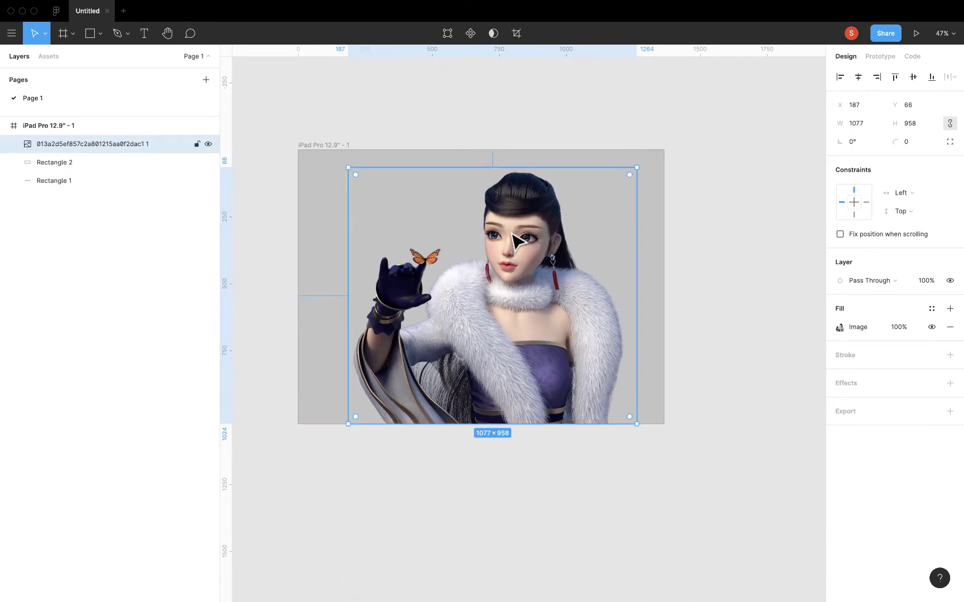
key(shift+h)
drag(473, 167, 473, 171)
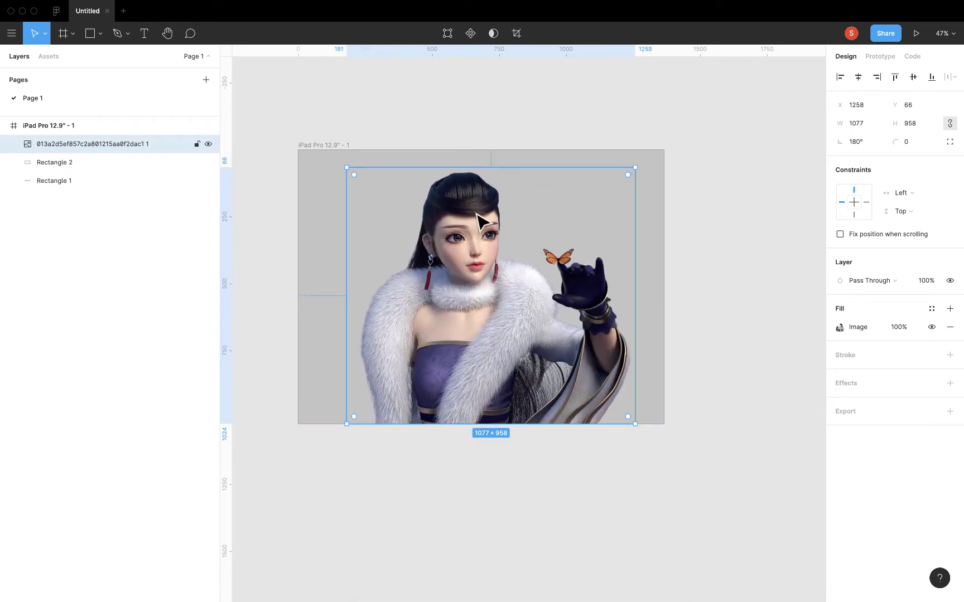
key(Tab)
- Fill the top band light grey E2E2E2 and the lower background navy 2B396C
click(840, 326)
click(690, 340)
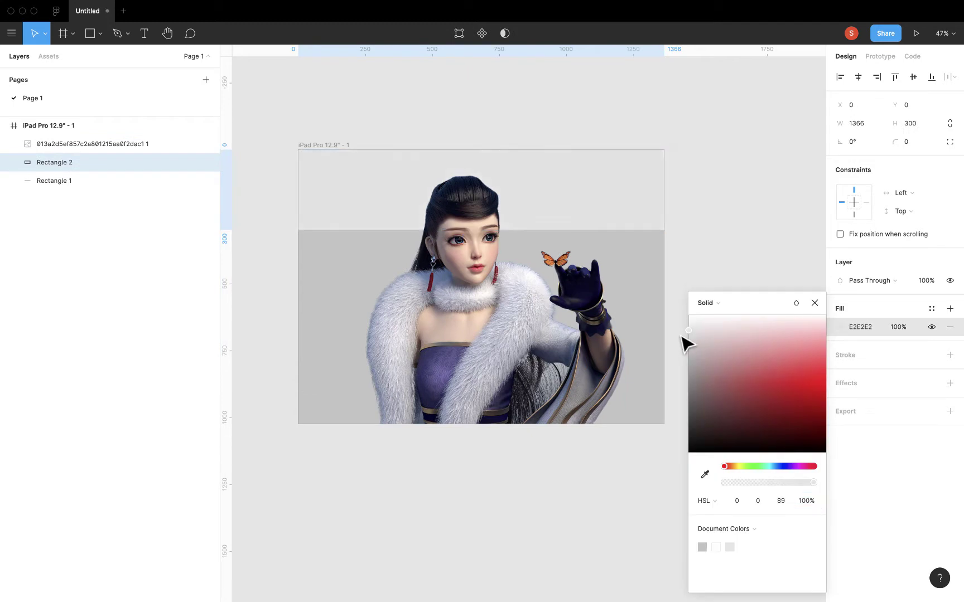
key(Tab)
click(741, 358)
drag(763, 371, 748, 414)
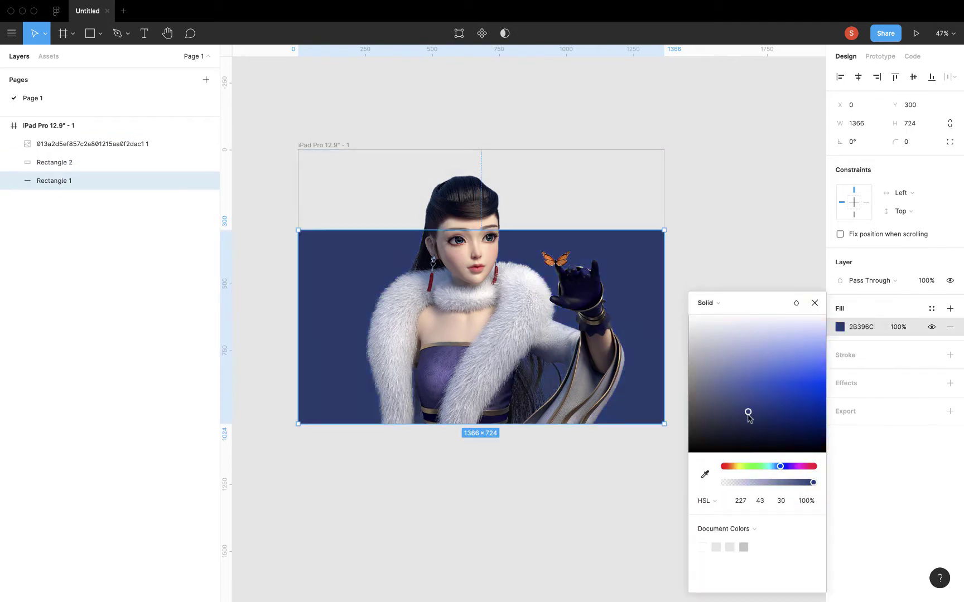
click(671, 485)
- Draw a small grey Rectangle 3 at the frame's top-right, entering 150 width and 100 height
key(r)
drag(608, 229, 648, 187)
text(150)
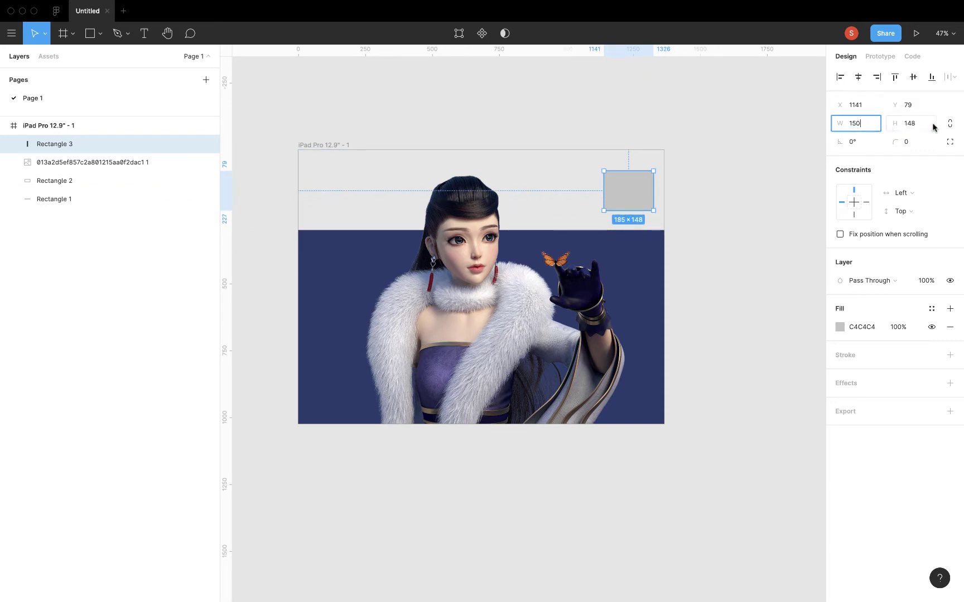
key(Tab)
text(100)
key(Return)
drag(624, 190, 644, 195)
click(633, 228)
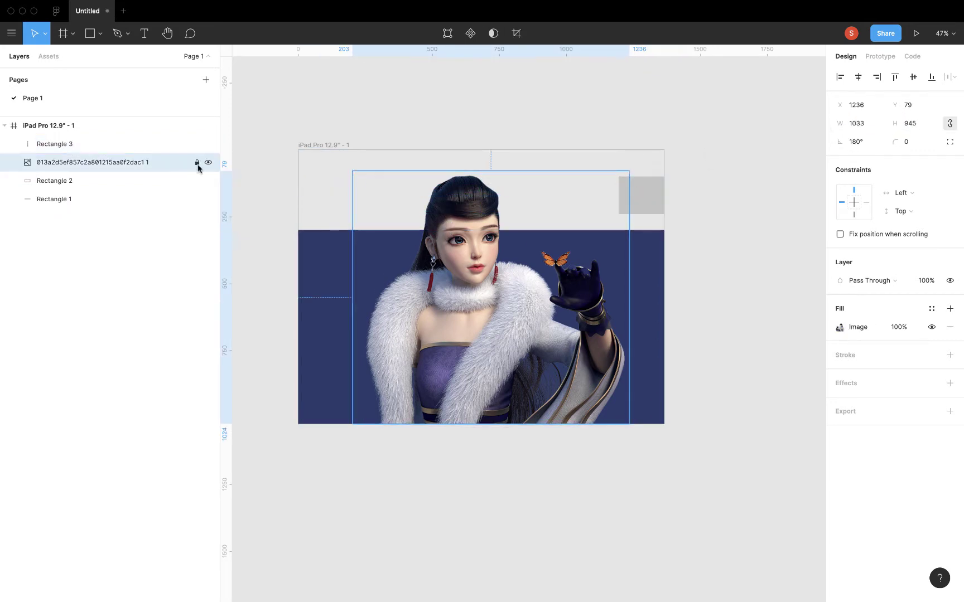
- Lock the character image and the top-right grey block in the Layers panel
click(197, 162)
click(270, 258)
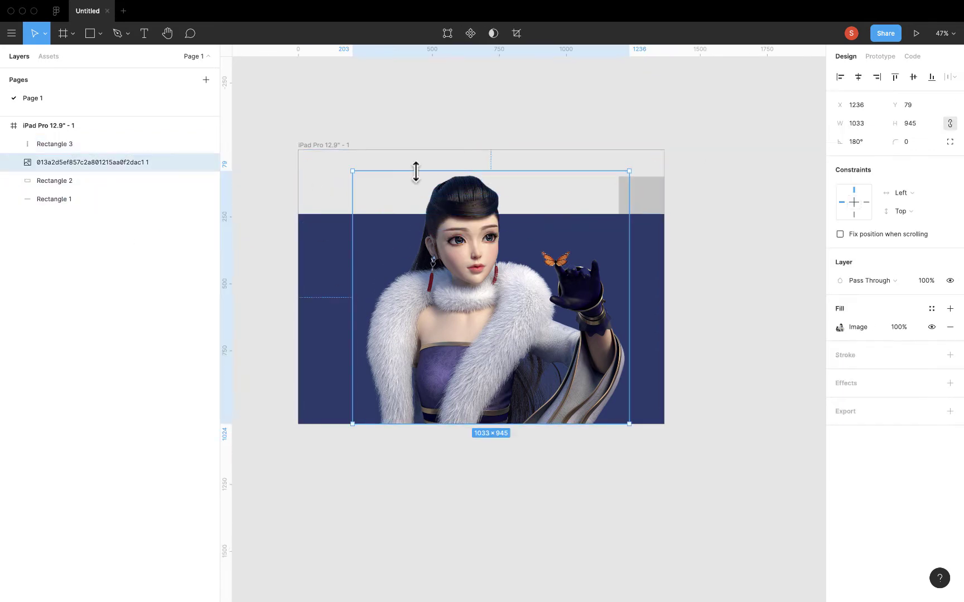
drag(415, 172, 416, 162)
click(327, 129)
click(642, 195)
- Fill the top-right block with the butterfly's orange using the eyedropper
click(839, 327)
click(703, 465)
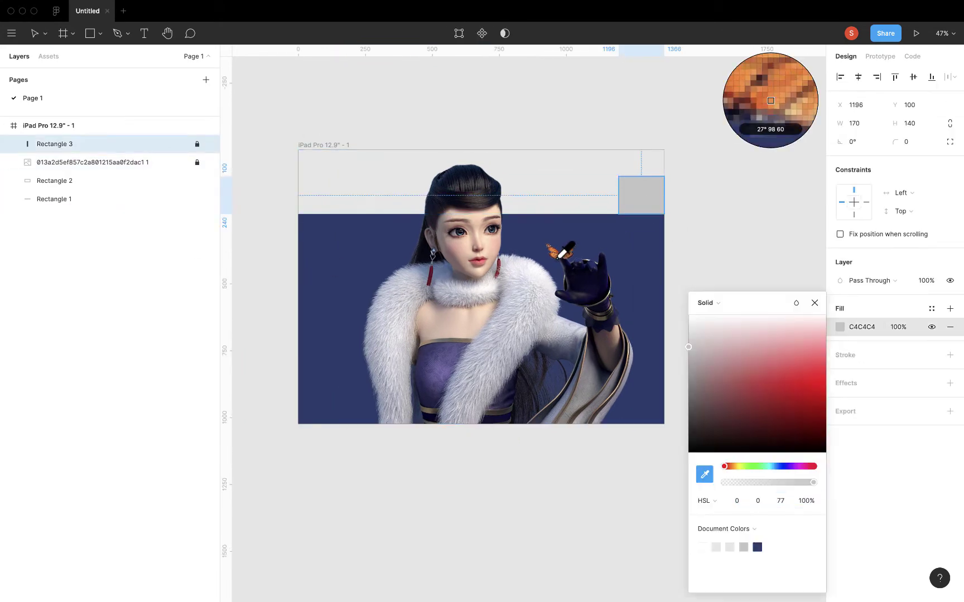
click(561, 249)
- Draw a 10×10 dot inside the orange block and duplicate it into a 2×2 grid
key(o)
ctrl+scroll(704, 205, up, 5)
drag(634, 193, 638, 200)
text(10)
key(Return)
key(ctrl+d)
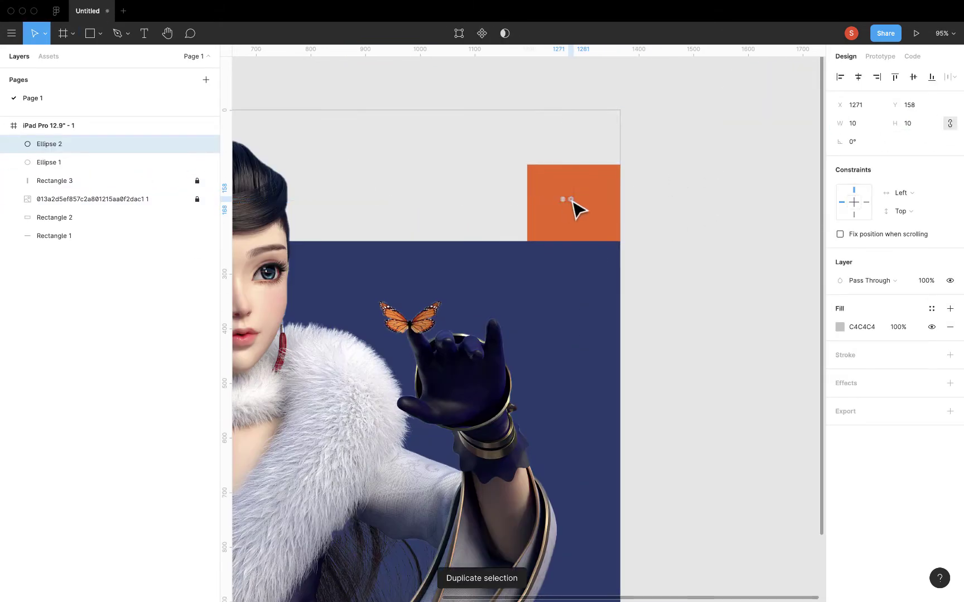
key(ctrl+d)
- Group the four dots and centre the group horizontally and vertically in the block
ctrl+scroll(572, 208, up, 5)
key(ctrl+g)
ctrl+scroll(623, 193, down, 5)
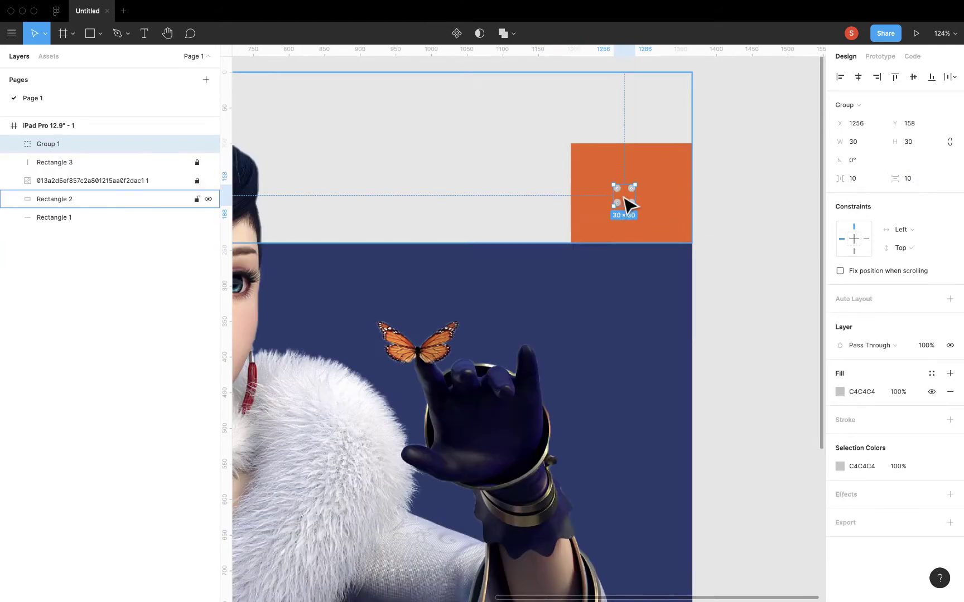
shift+click(626, 189)
click(858, 77)
- Review the dot group's fill colour options, then clear the selection
click(913, 77)
click(932, 374)
click(759, 233)
ctrl+scroll(759, 233, down, 3)
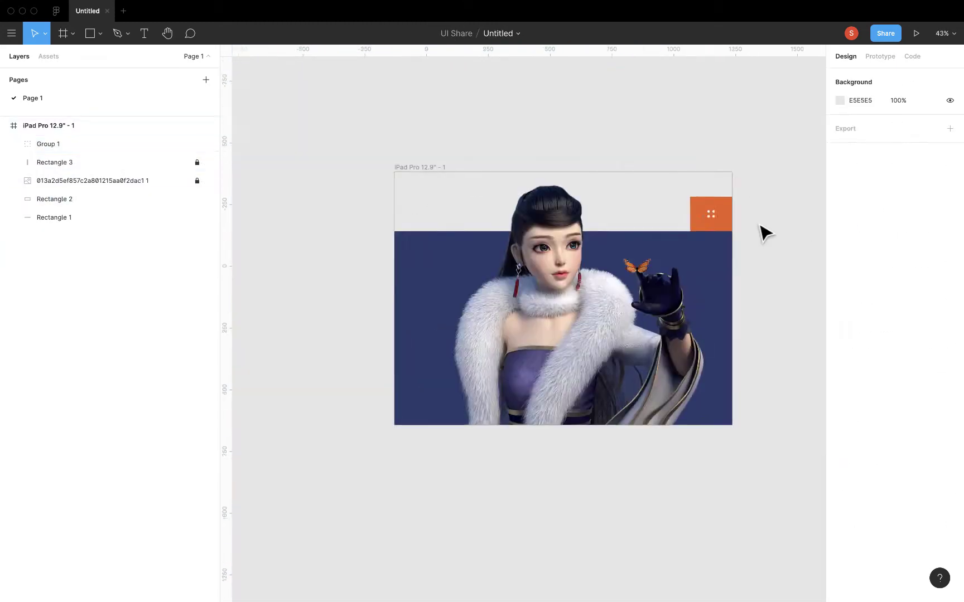
ctrl+scroll(635, 215, up, 1)
click(635, 216)
click(787, 230)
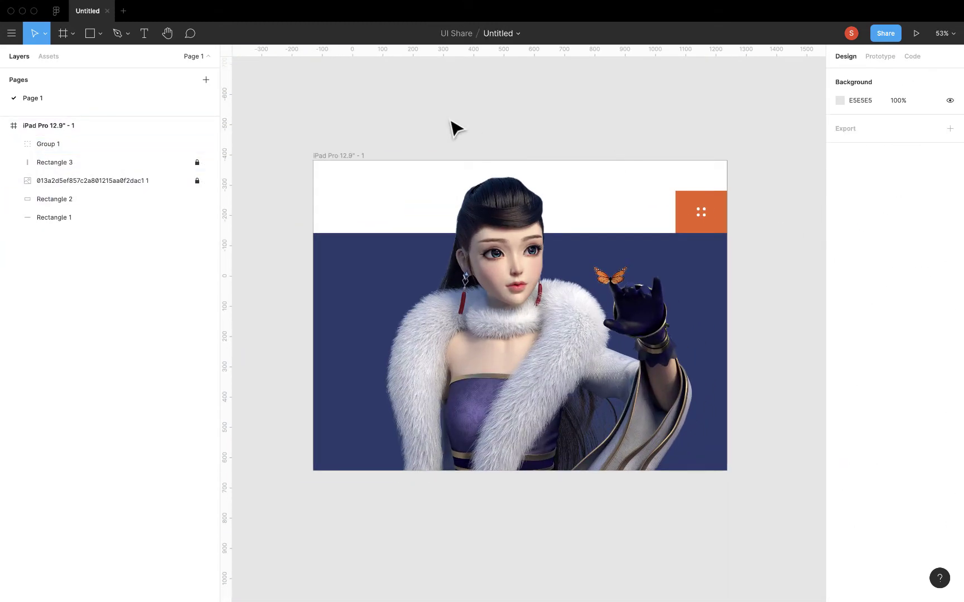
scroll(453, 127, down, 1)
scroll(453, 128, right, 1)
- Draw a round slider-arrow circle at the frame's lower right and duplicate it beside itself
key(o)
drag(632, 411, 673, 441)
key(ctrl+d)
- Place a butterfly icon from the Icons8 plugin at the frame's top-left
key(ctrl+alt+p)
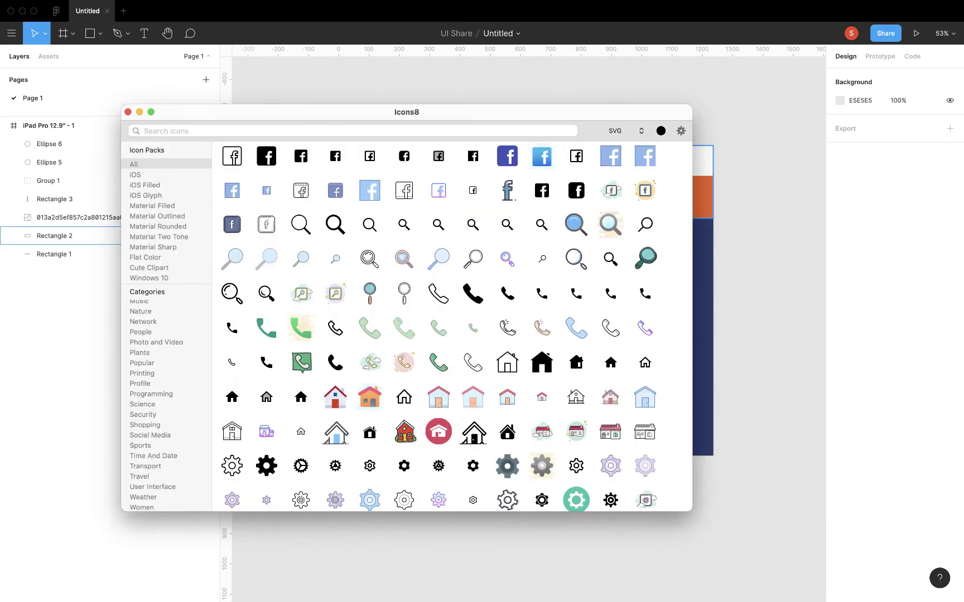
text(butterfly)
mouse_move(232, 156)
mouse_down()
mouse_move(758, 224)
mouse_move(324, 164)
mouse_up()
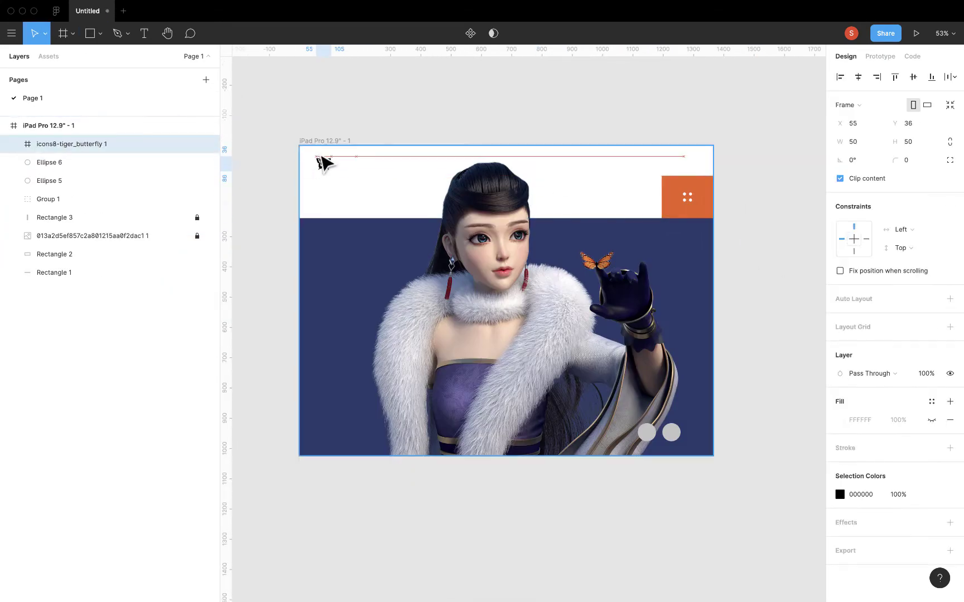
- Add a 'Home' text label beside the butterfly logo
key(t)
click(343, 178)
text(Lat)
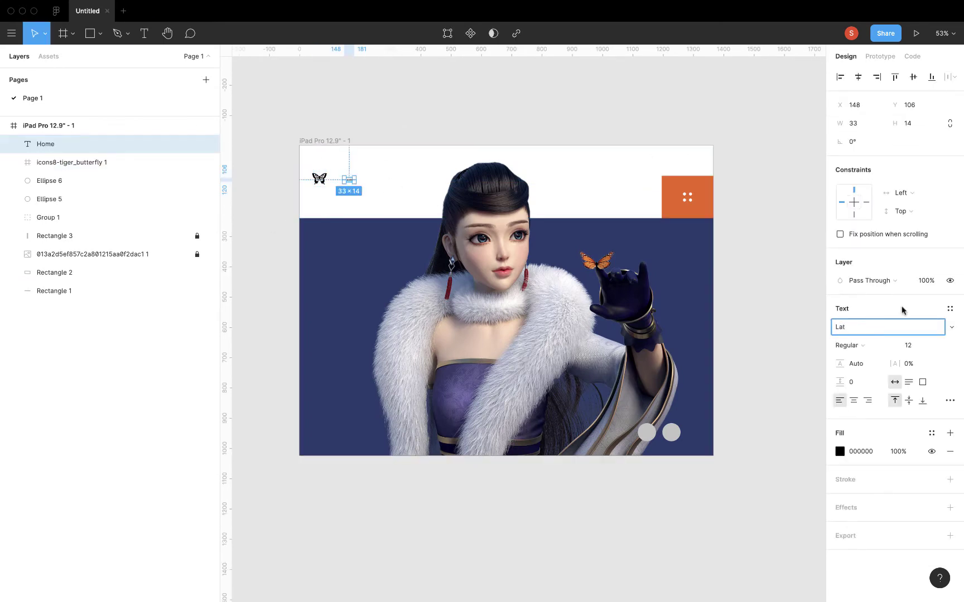
click(780, 386)
- Draw the grey slider card and add a peach 90×120 strip on its left
key(r)
drag(609, 377, 681, 415)
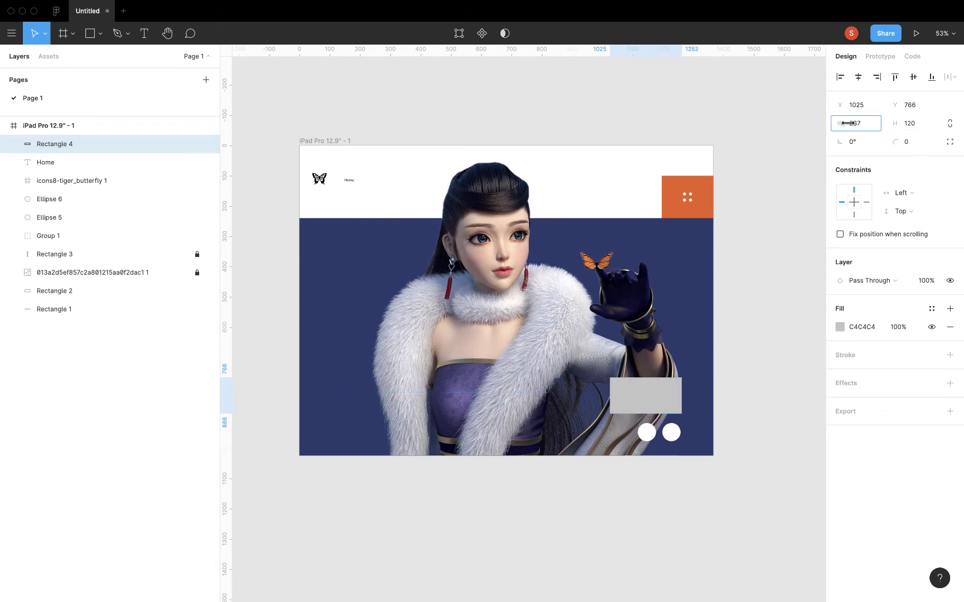
drag(664, 399, 617, 390)
key(ctrl+d)
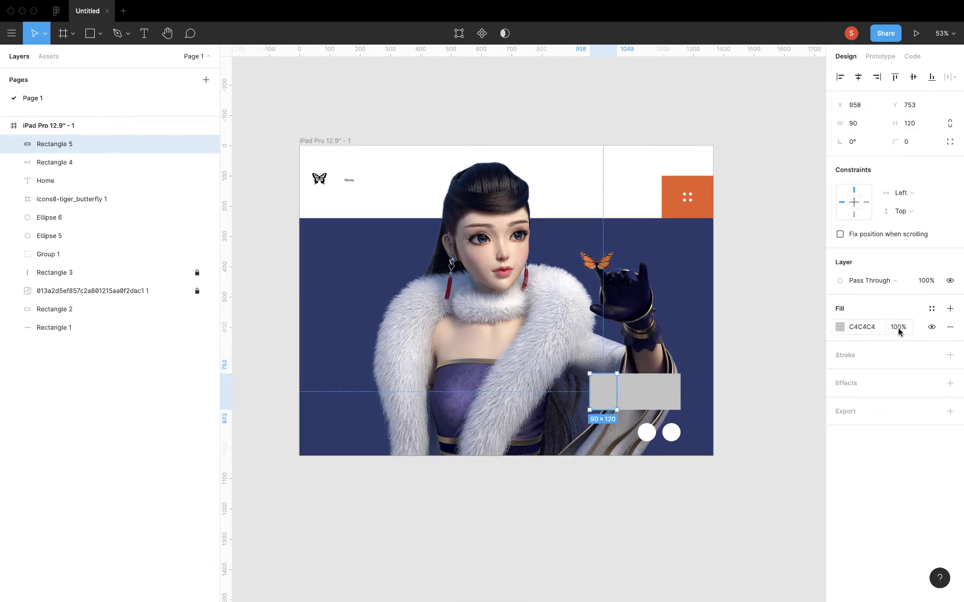
click(840, 327)
click(646, 432)
- Give the left slider circle a Background Blur of 25 and lower its fill opacity
click(839, 327)
click(950, 383)
click(889, 402)
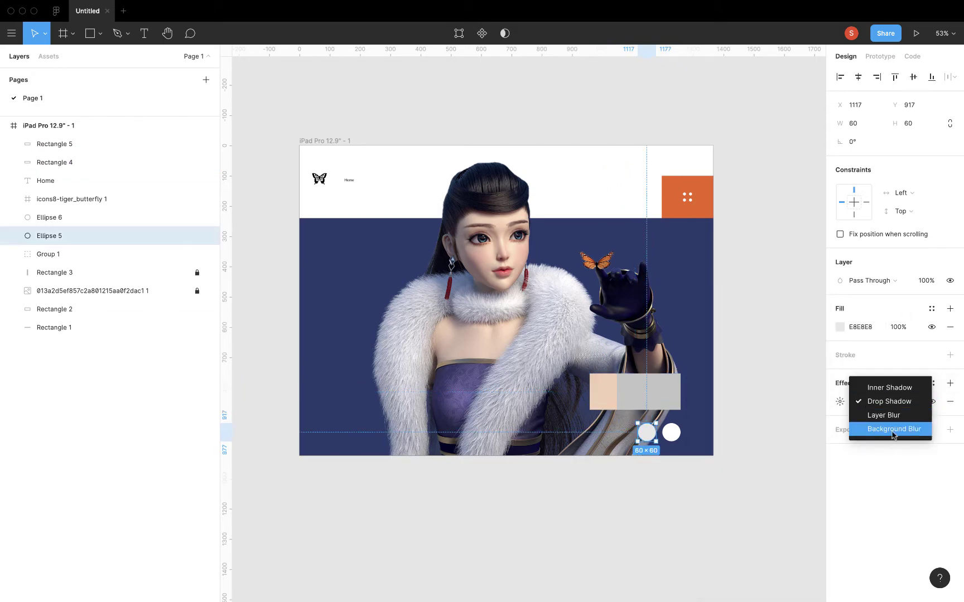
click(892, 429)
click(840, 327)
click(839, 402)
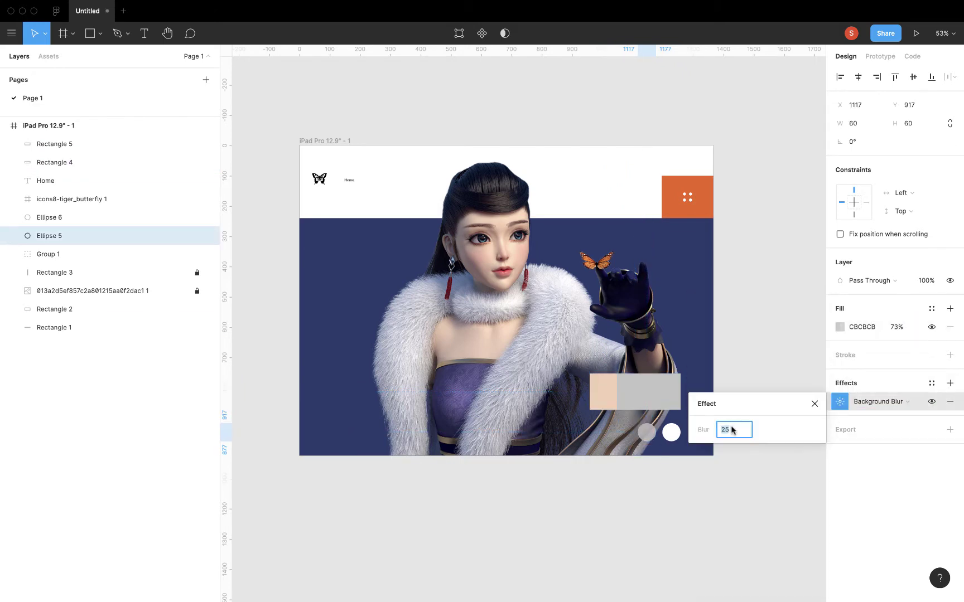
key(Escape)
key(Escape)
- Duplicate the Home label into a row of nav labels along the header
click(350, 180)
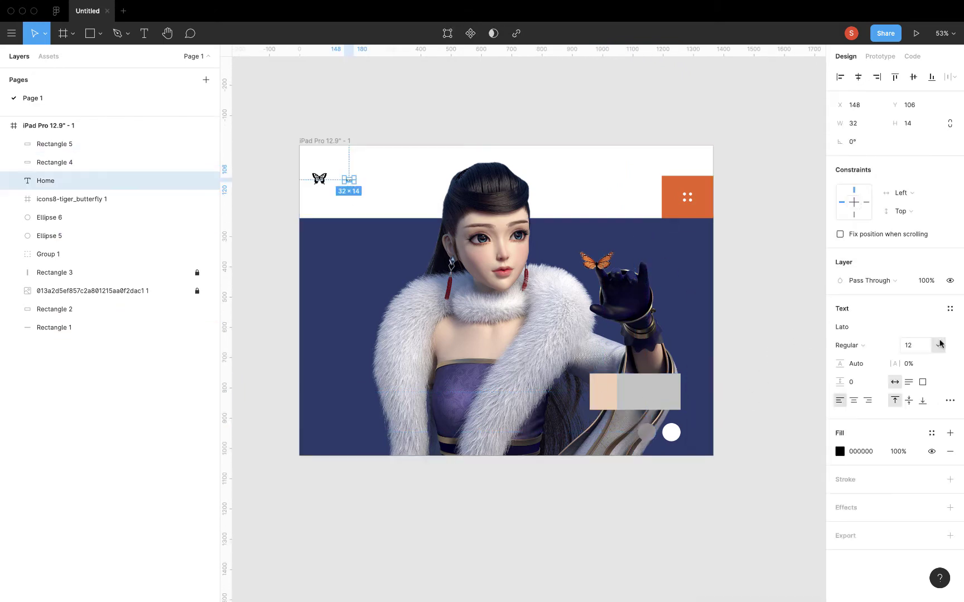
key(ctrl+d)
drag(364, 188, 389, 188)
key(ctrl+d)
key(ctrl+d)
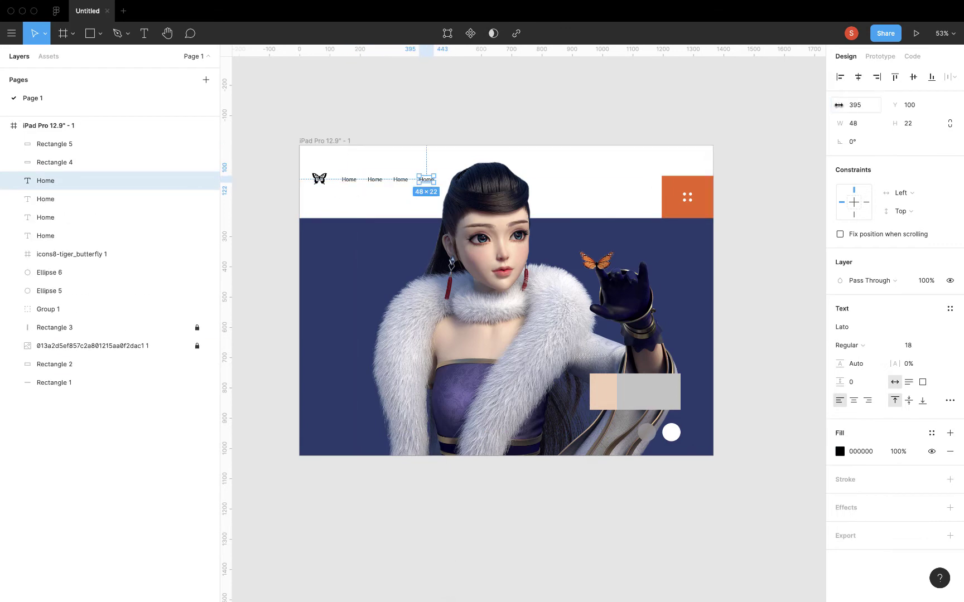
- Rename the copied nav labels to Store, Contact and About
click(171, 348)
click(426, 179)
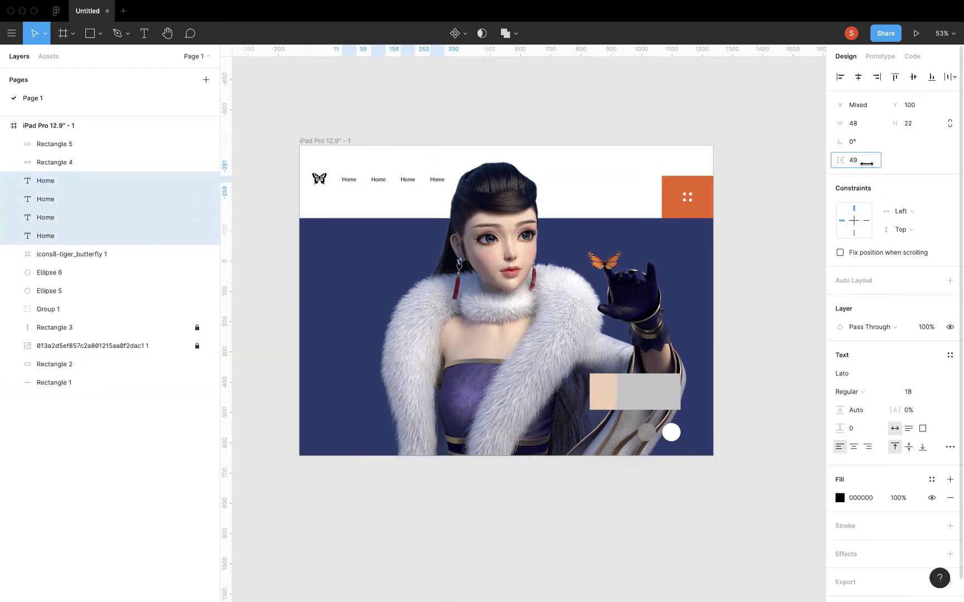
double_click(379, 180)
text(Store Contact)
double_click(437, 179)
text(About)
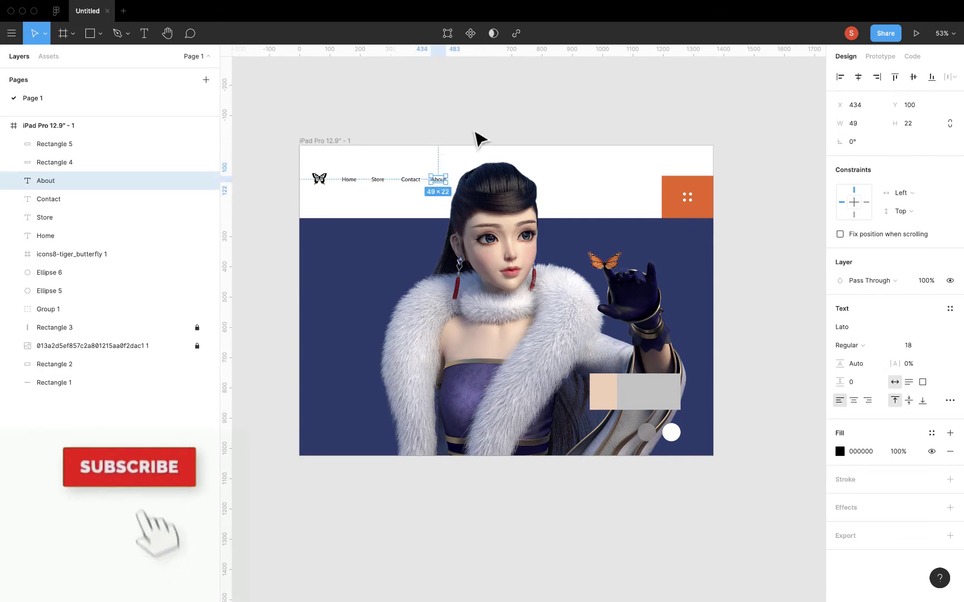
- Make all four nav labels uppercase and ExtraBold
click(950, 401)
click(771, 489)
click(815, 303)
click(848, 346)
click(881, 413)
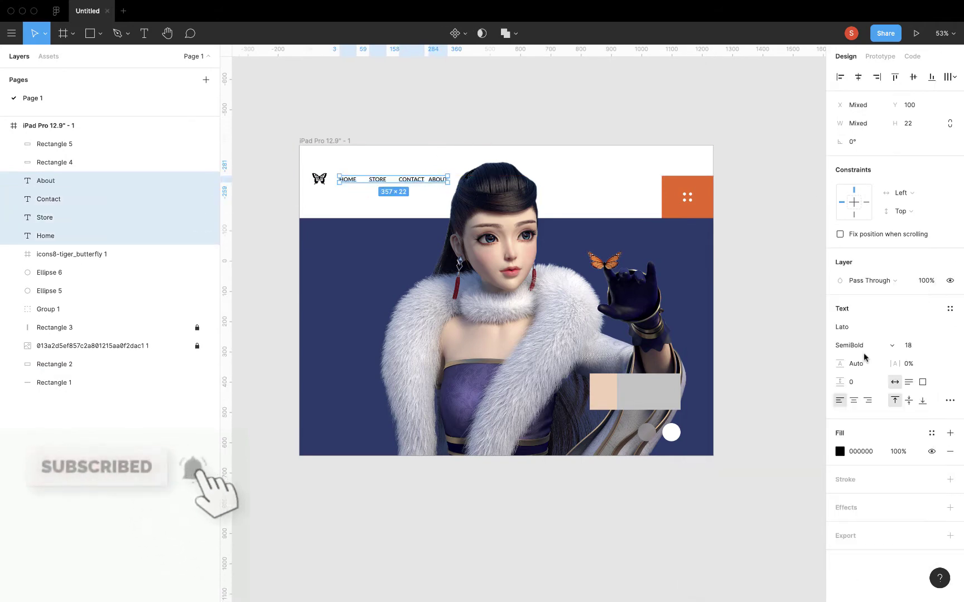
- Lock the background rectangle and colour Store, Contact and About grey #C6C6C6
click(197, 365)
click(46, 180)
shift+click(45, 218)
click(839, 452)
click(689, 357)
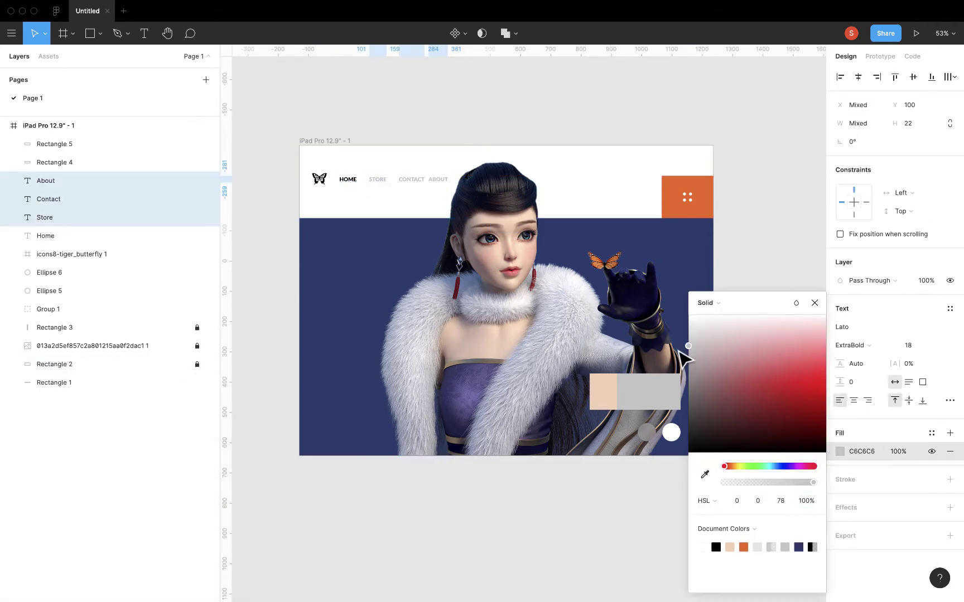
click(481, 200)
- Shift the character image right to X 1330
key(ctrl+z)
key(ctrl+z)
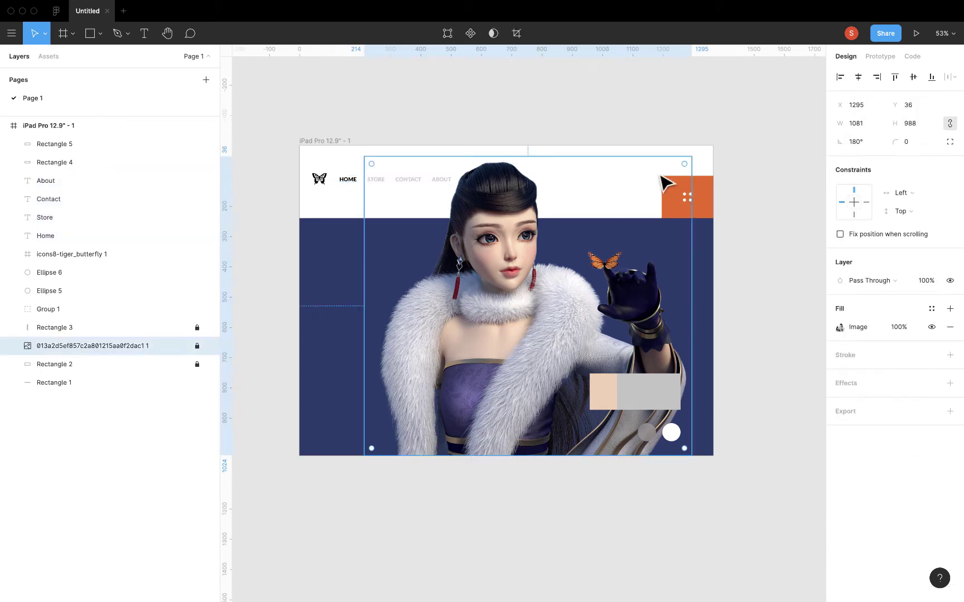
key(ctrl+z)
click(766, 269)
key(ctrl+z)
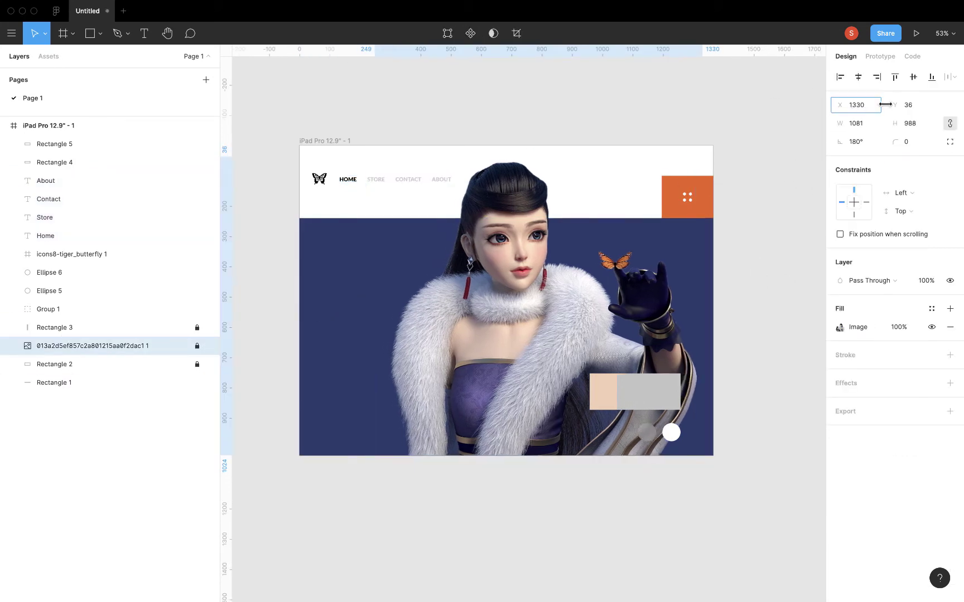
key(t)
click(320, 282)
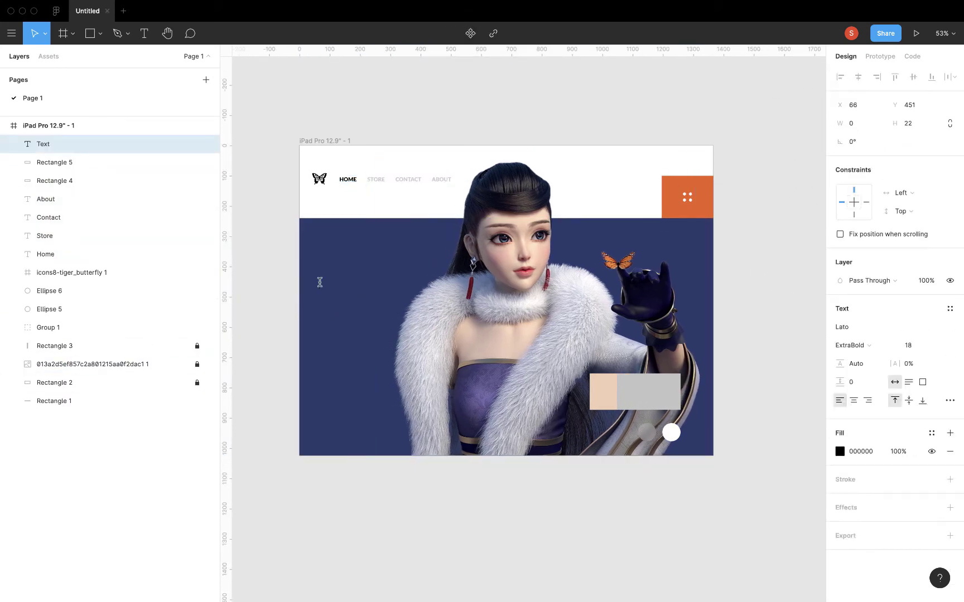
text(WOrld of Butterfly)
- Set the WORLD OF BUTTERFLY headline to size 79 and uppercase
scroll(365, 290, down, 3)
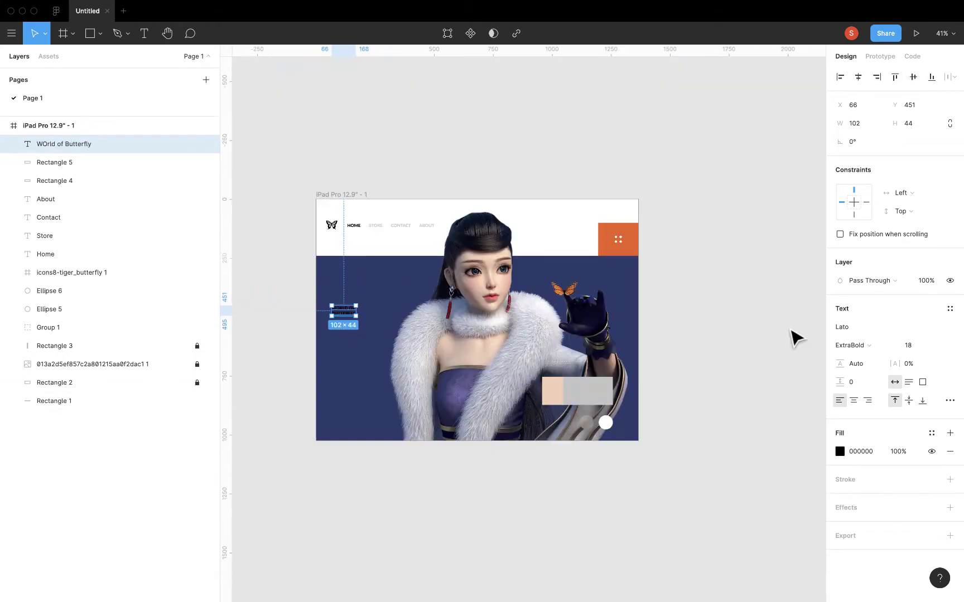
click(950, 400)
click(915, 345)
text(79)
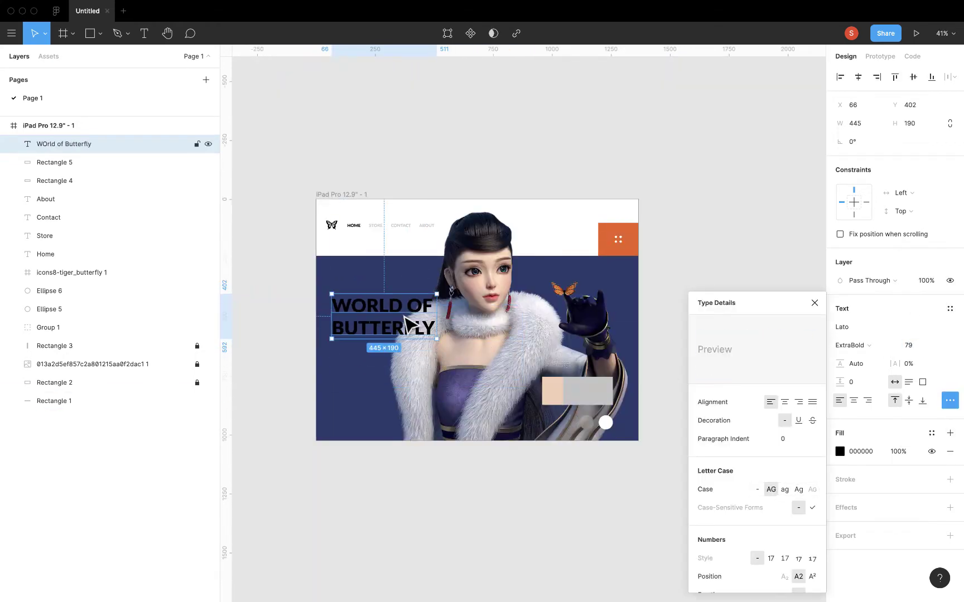
click(407, 471)
- Align the logo and nav with the headline, and make the headline Bold and white
drag(441, 240, 335, 231)
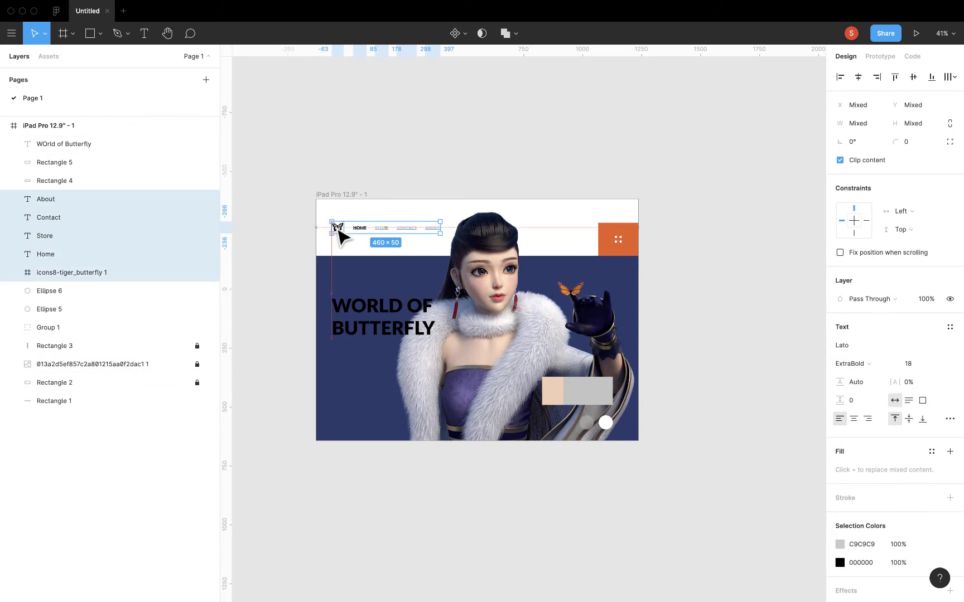
click(389, 329)
click(852, 345)
click(853, 363)
click(839, 452)
click(691, 320)
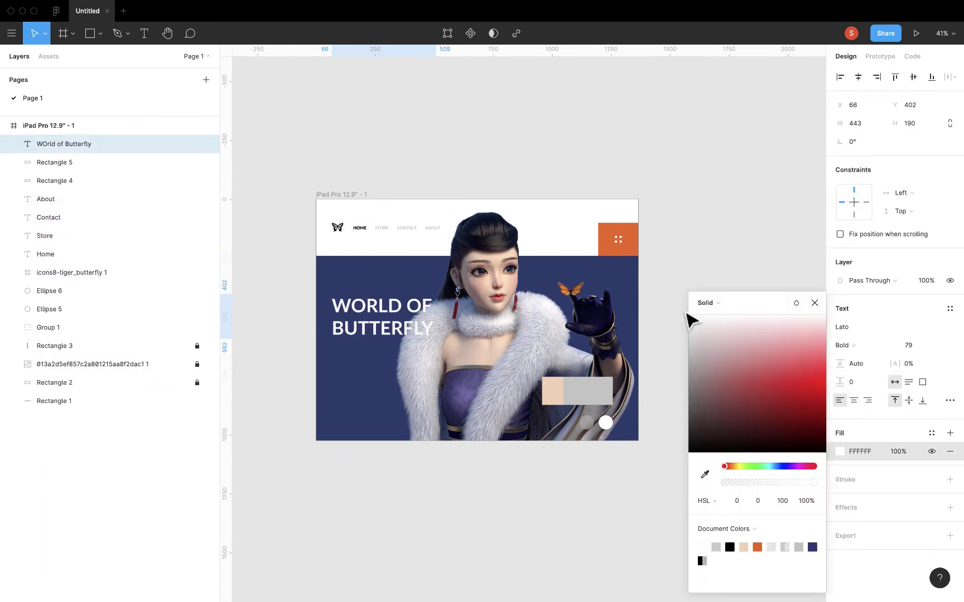
- Try a dark blue outline and a linear gradient on the headline, then remove the outline
click(950, 479)
click(402, 414)
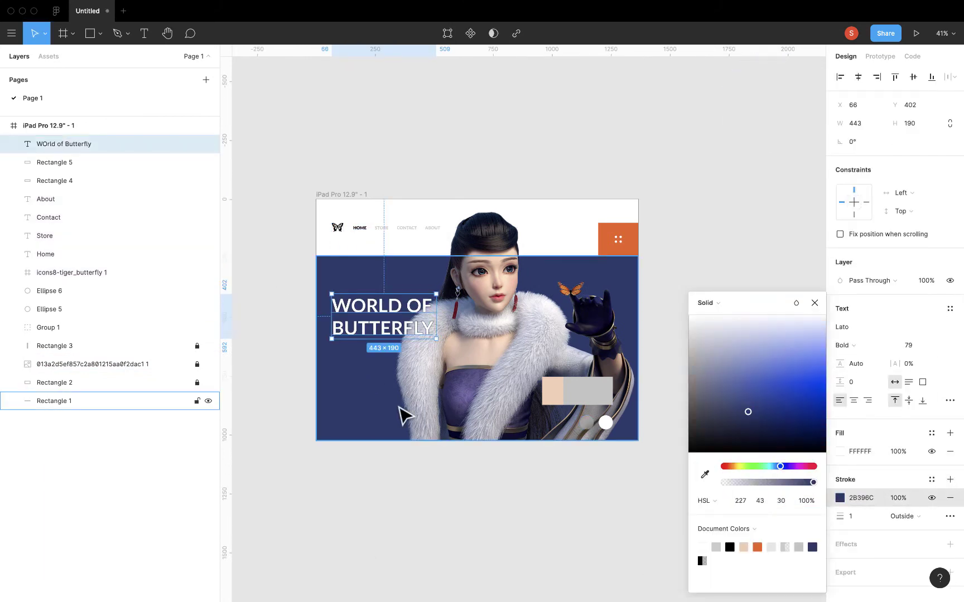
click(530, 467)
click(389, 323)
click(839, 451)
click(710, 302)
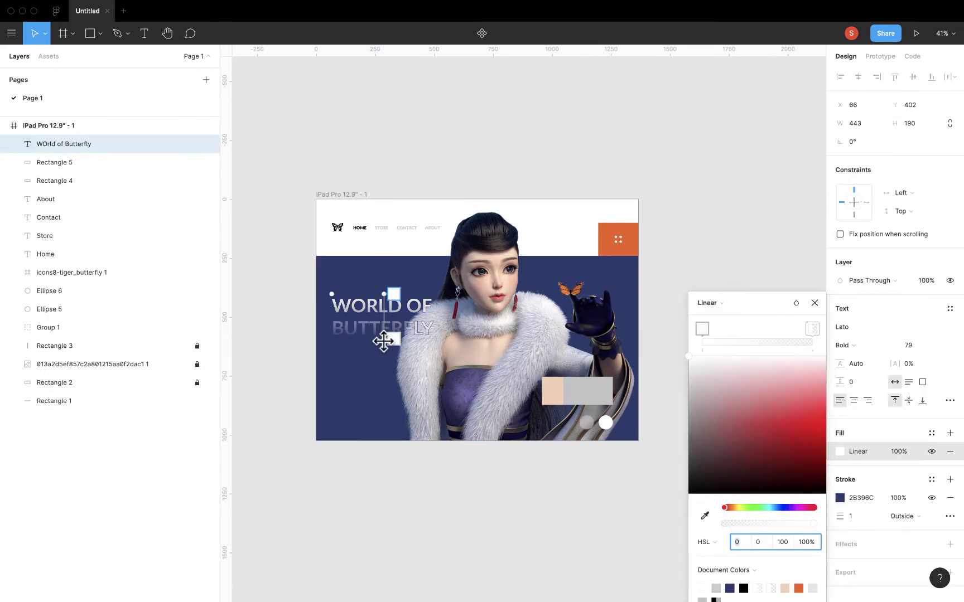
click(730, 588)
click(950, 498)
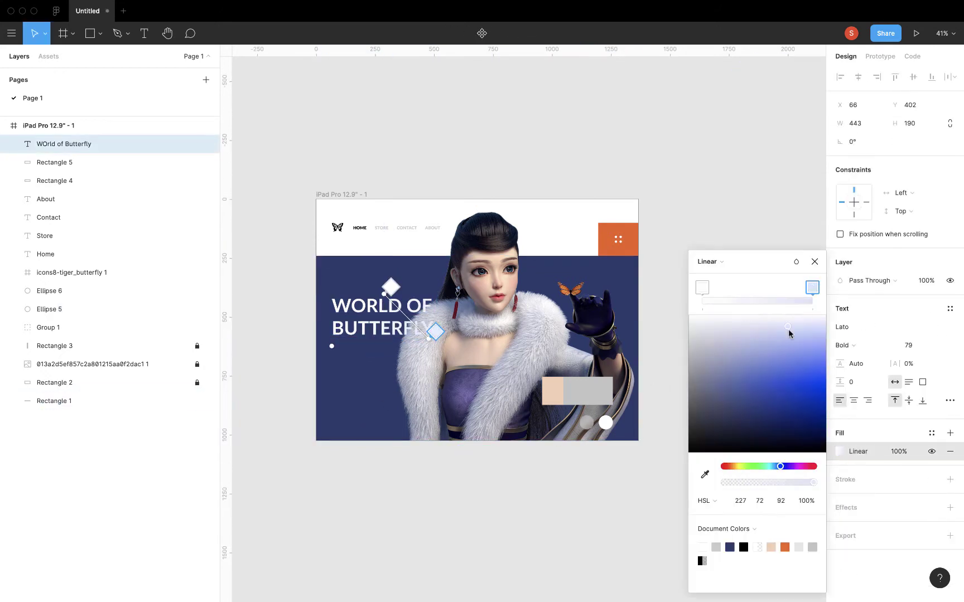
click(655, 424)
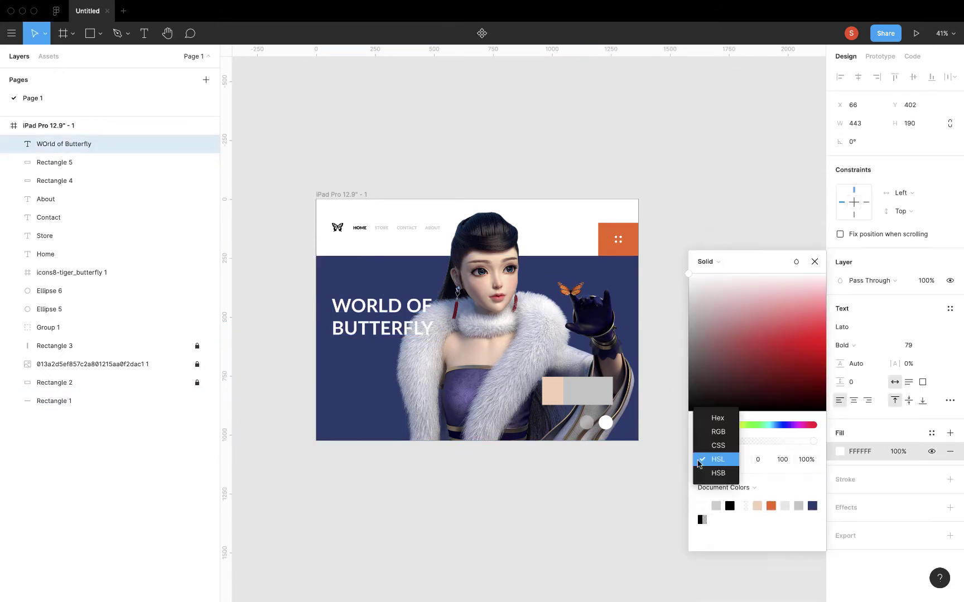
- Add a 'Latest News' heading below the headline and adjust its font weight
key(l)
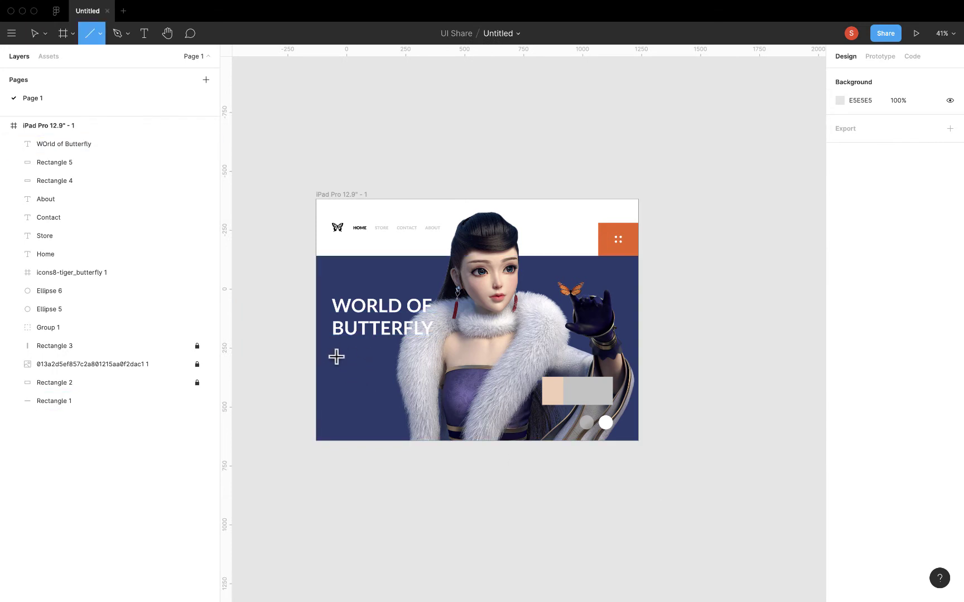
key(Escape)
click(363, 323)
key(t)
click(337, 360)
text(Latest News)
key(Escape)
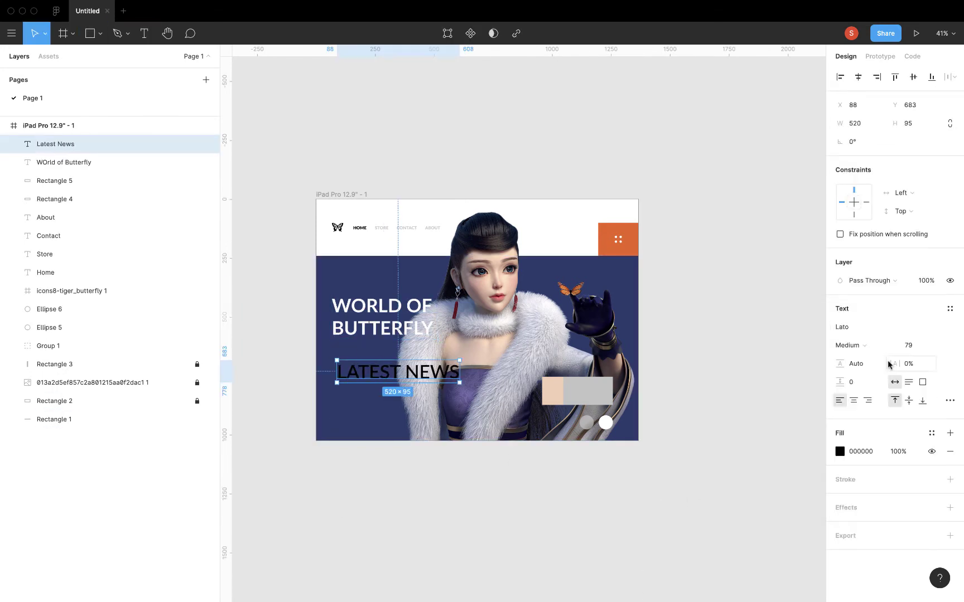
click(848, 345)
- Paste the news teaser text below, narrow it to wrap, and make it white Regular
key(t)
click(333, 374)
key(ctrl+v)
mouse_move(575, 380)
mouse_down()
mouse_move(425, 386)
mouse_move(368, 376)
mouse_up()
click(950, 400)
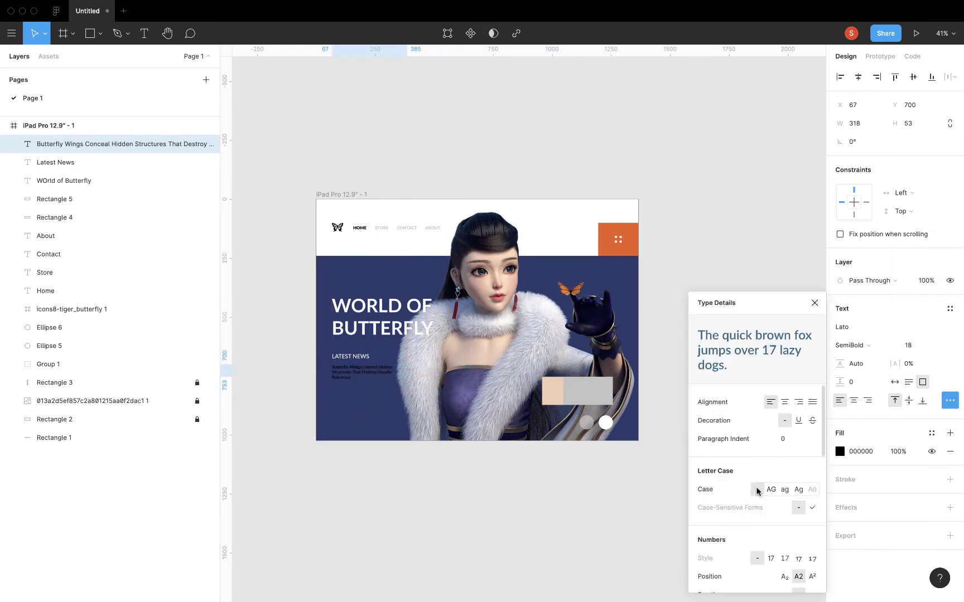
click(840, 451)
click(852, 346)
double_click(351, 388)
scroll(357, 385, up, 5)
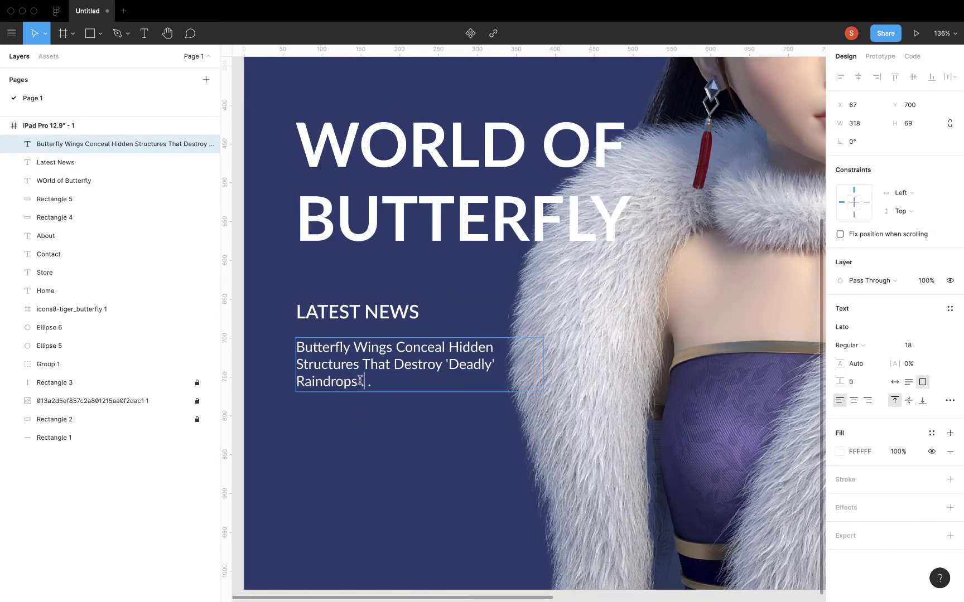
key(Escape)
scroll(347, 473, down, 5)
- Draw the Read More button rectangle with a small orange square copy at its left
key(r)
drag(325, 434, 391, 458)
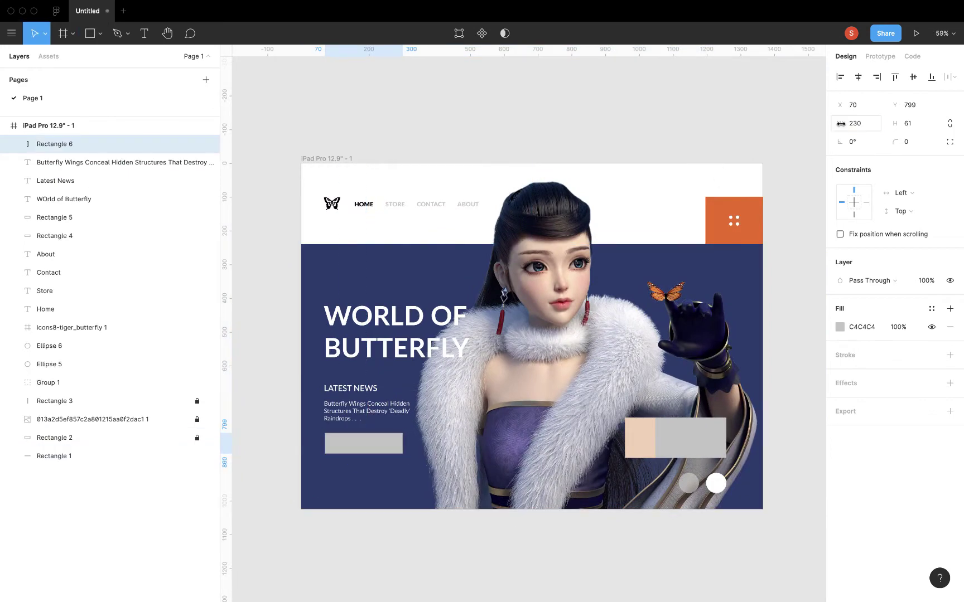
drag(840, 124, 824, 123)
key(Return)
key(super+d)
drag(399, 443, 339, 451)
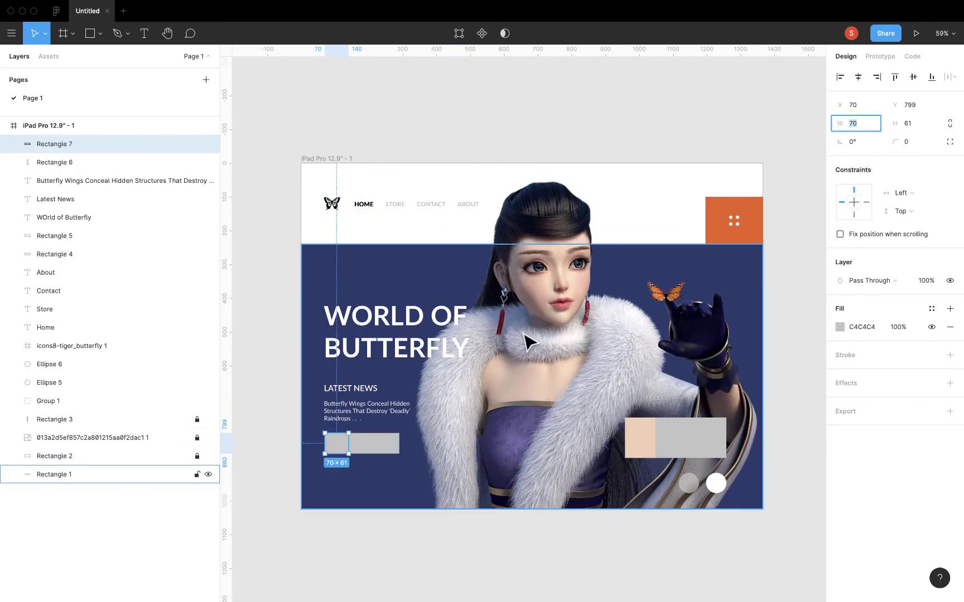
click(839, 327)
click(820, 567)
click(366, 449)
- Draw a white arrow on the orange square
key(shift+l)
drag(330, 443, 344, 443)
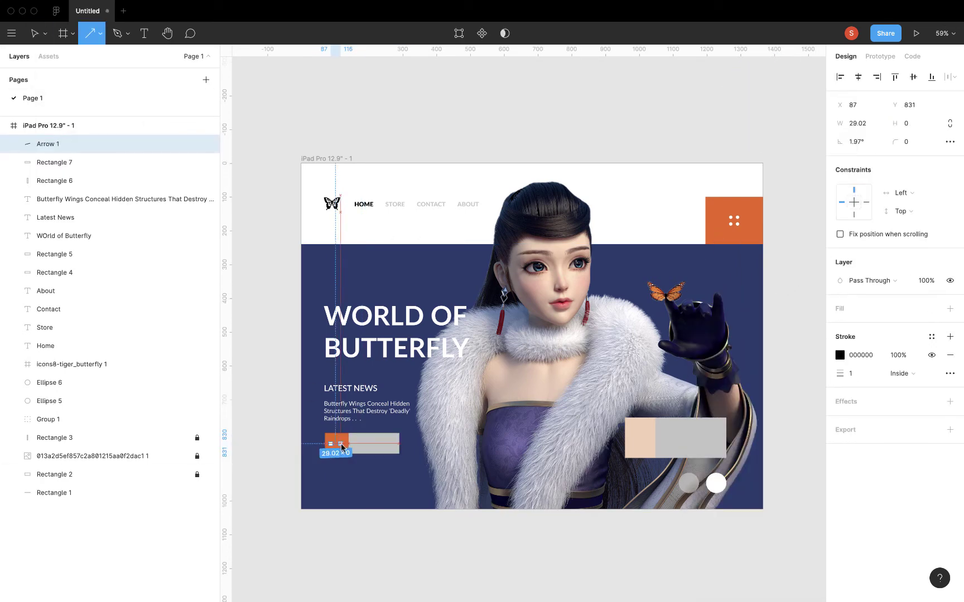
scroll(328, 478, up, 5)
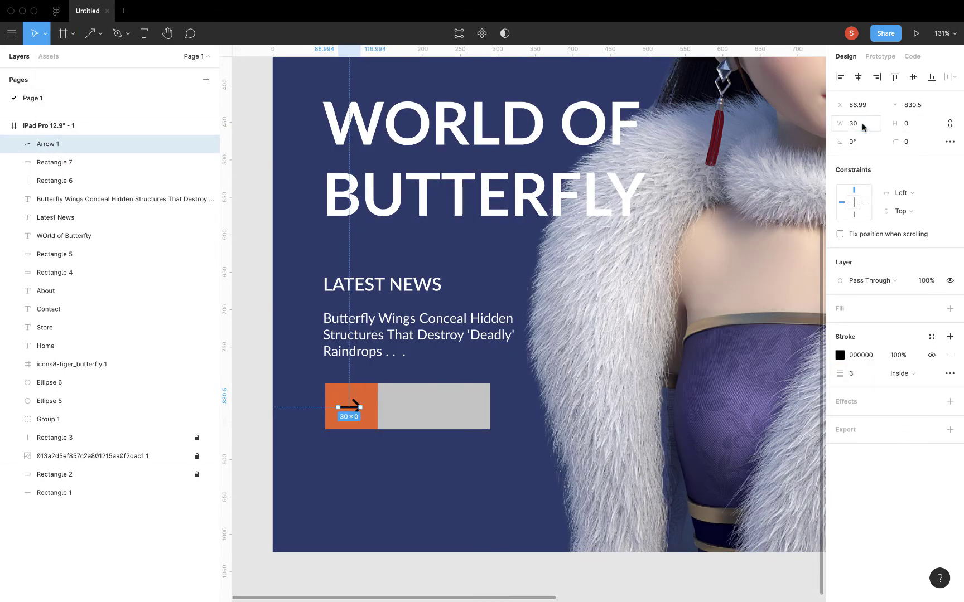
scroll(430, 409, down, 5)
click(840, 355)
click(693, 333)
- Add a white 'Read More' label inside the button
key(t)
click(407, 406)
text(Read More)
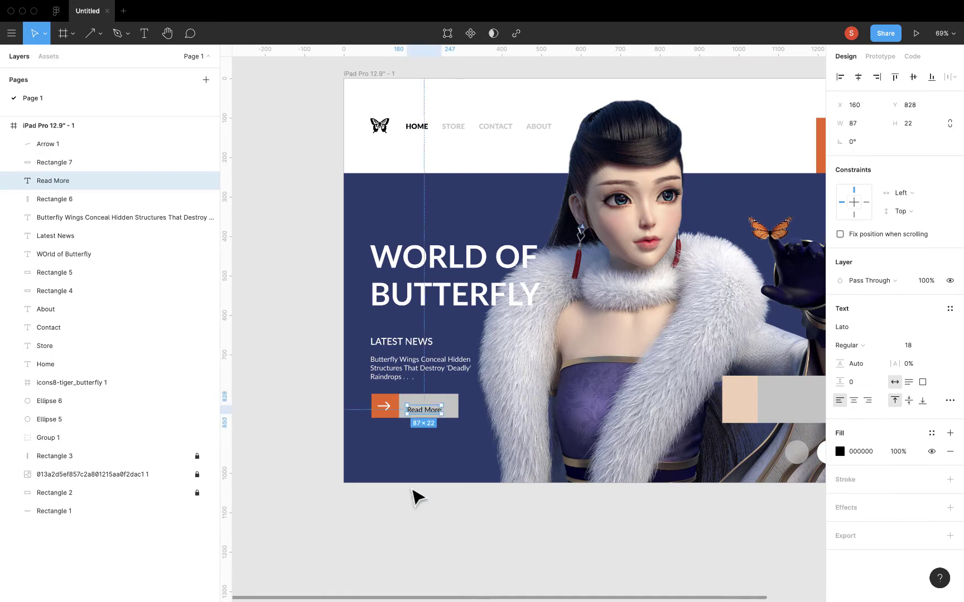
click(55, 199)
- Start a freeform chevron path over the grey slider button
scroll(527, 548, down, 3)
click(318, 421)
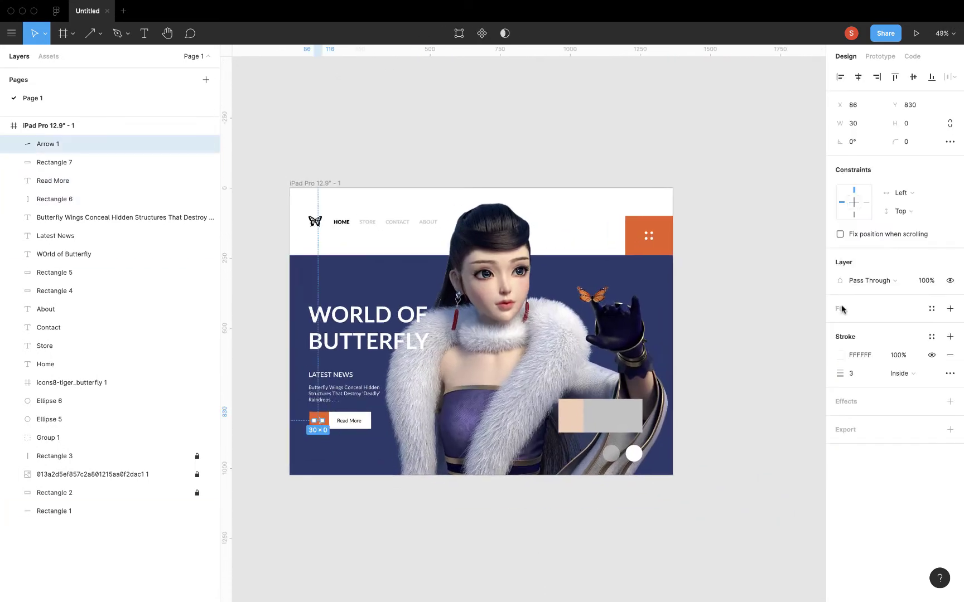
scroll(335, 435, up, 5)
scroll(469, 580, down, 4)
click(469, 580)
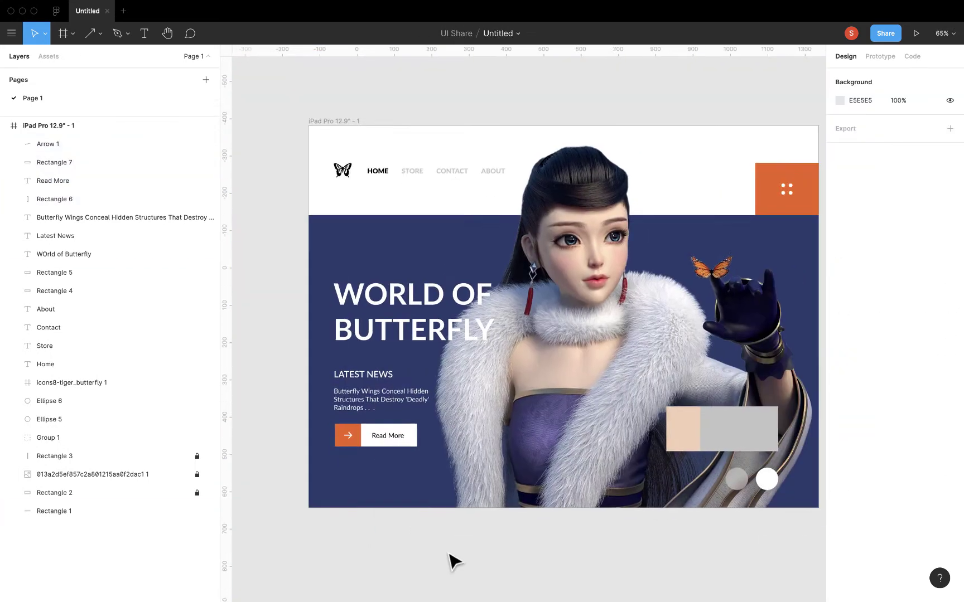
scroll(469, 580, right, 2)
- Finish placing the '<' chevron's points on the grey circle and reselect it
key(p)
click(704, 486)
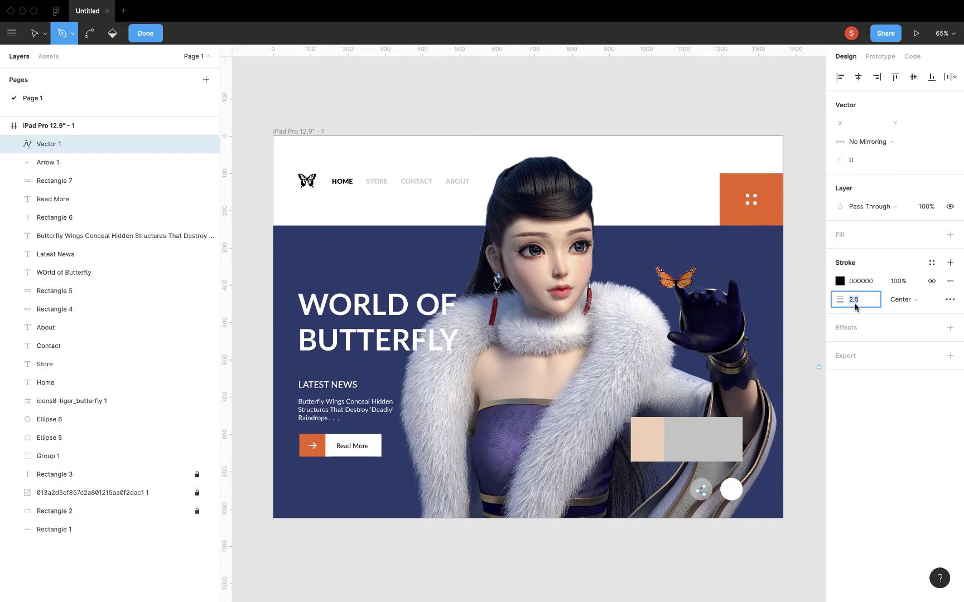
key(Escape)
scroll(715, 536, up, 3)
click(708, 469)
key(Escape)
scroll(706, 491, up, 3)
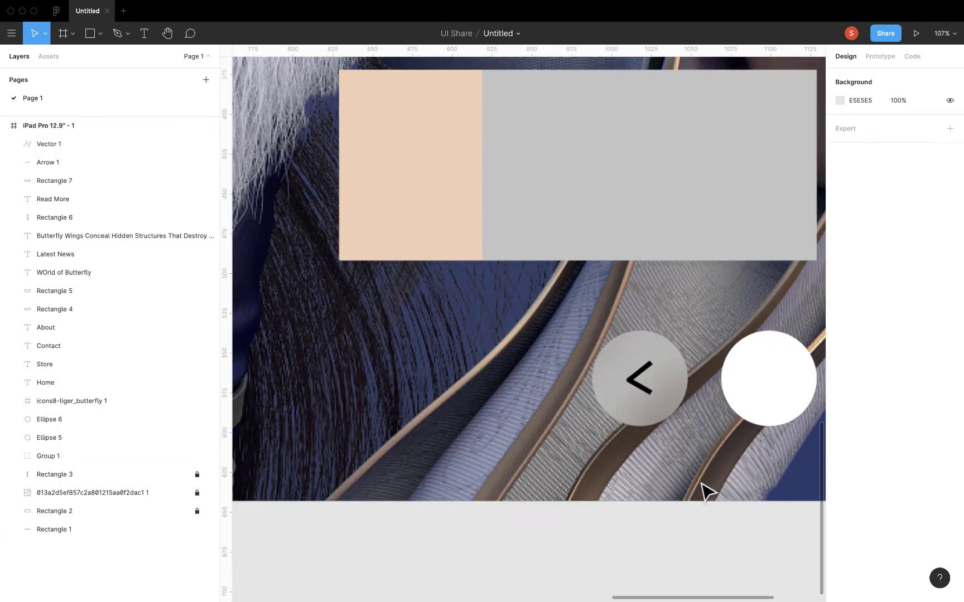
click(704, 491)
scroll(660, 490, down, 5)
- Make the chevron's stroke white (FFFFFF)
click(839, 355)
click(719, 339)
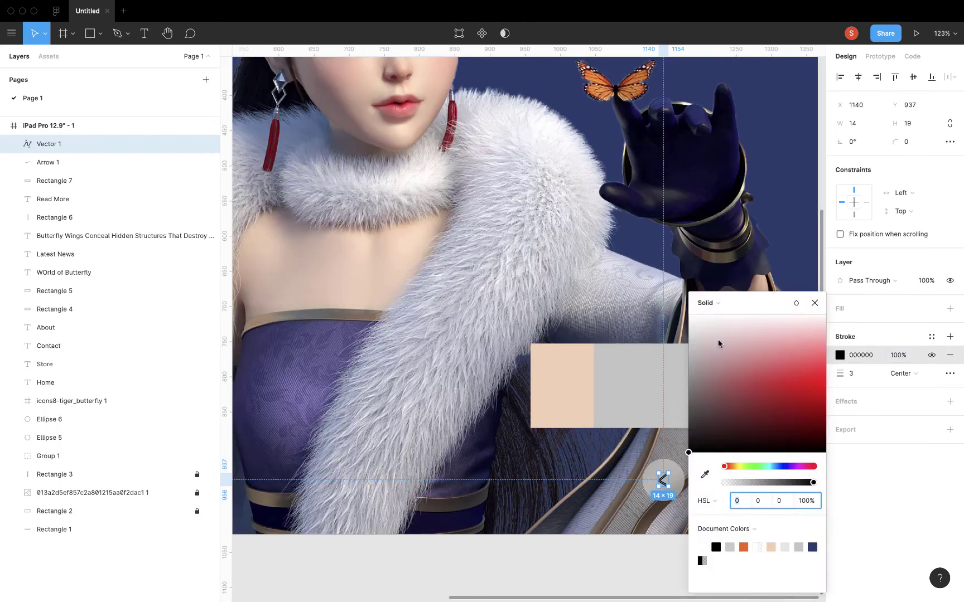
click(680, 560)
click(663, 424)
- Adjust the chevron's individual points, then reselect the white chevron
double_click(662, 424)
scroll(672, 454, up, 3)
key(Escape)
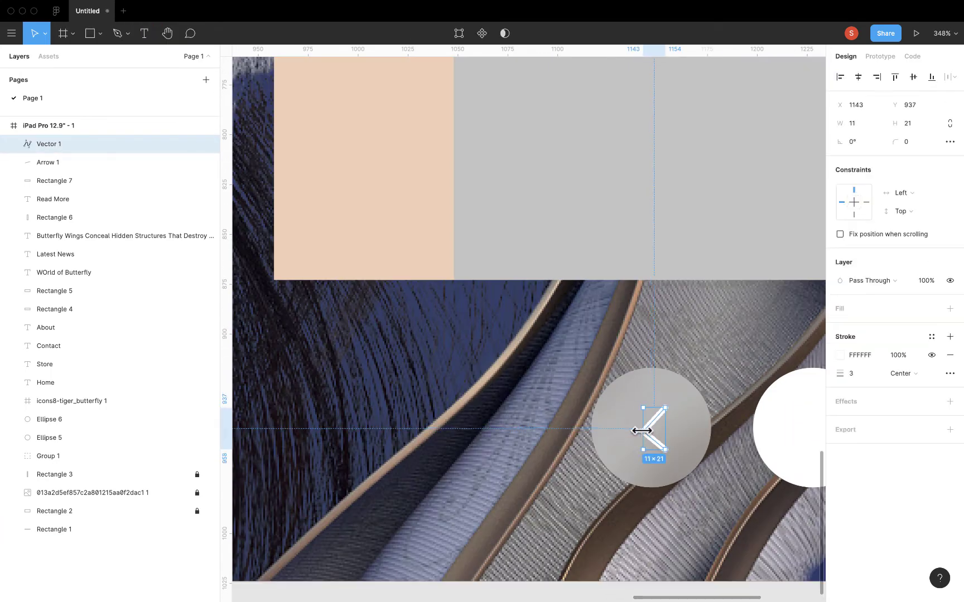
scroll(645, 431, down, 5)
click(647, 446)
click(651, 509)
scroll(650, 508, up, 3)
click(645, 409)
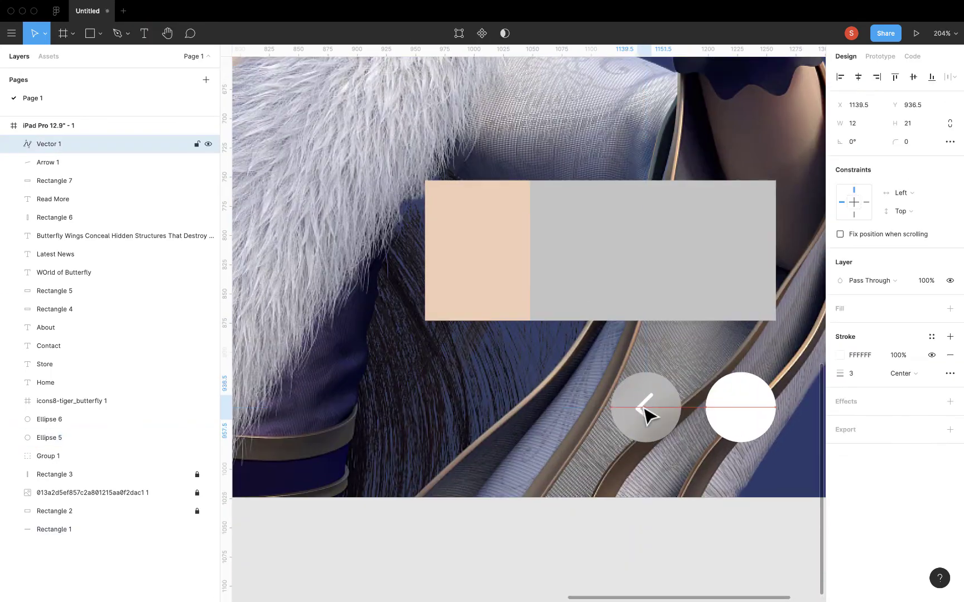
- Duplicate the chevron, mirror it to point right with a black stroke, and select both
key(ctrl+d)
right_click(743, 282)
click(840, 355)
click(639, 555)
scroll(639, 555, down, 3)
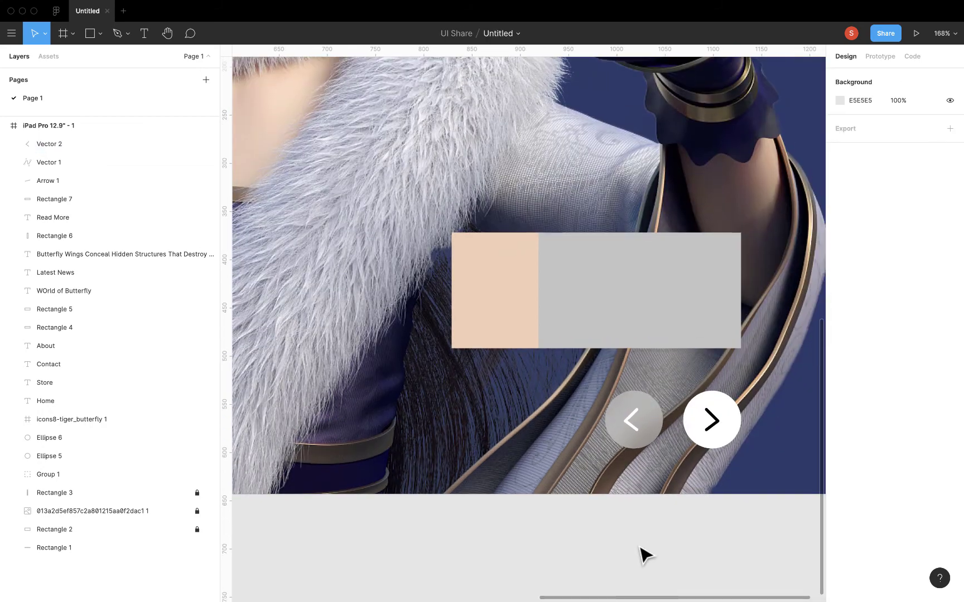
scroll(663, 404, down, 2)
click(652, 366)
shift+click(596, 366)
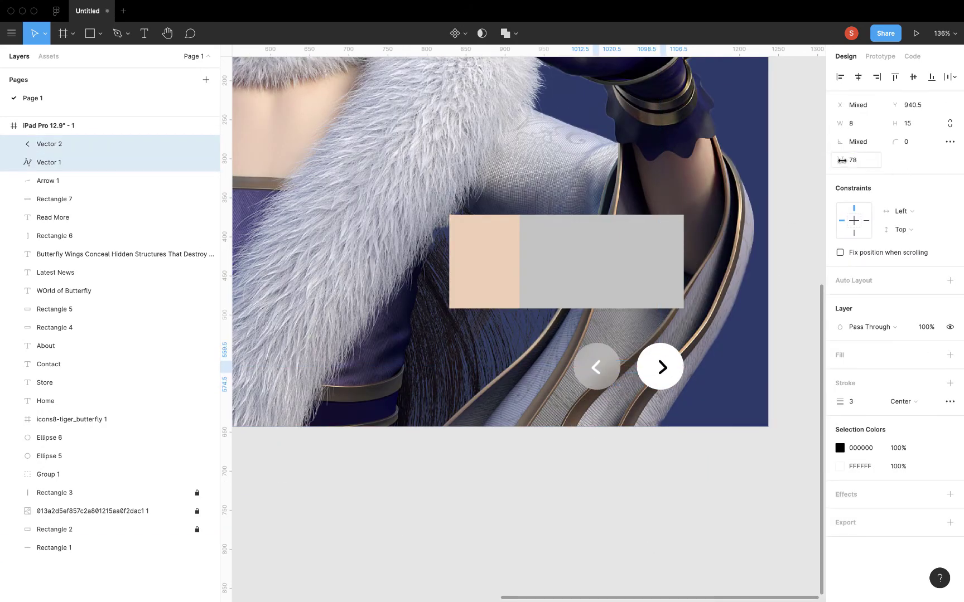
- Fill the slider card's grey panel with a photo image
key(Escape)
key(shift+1)
click(606, 419)
click(840, 326)
click(100, 33)
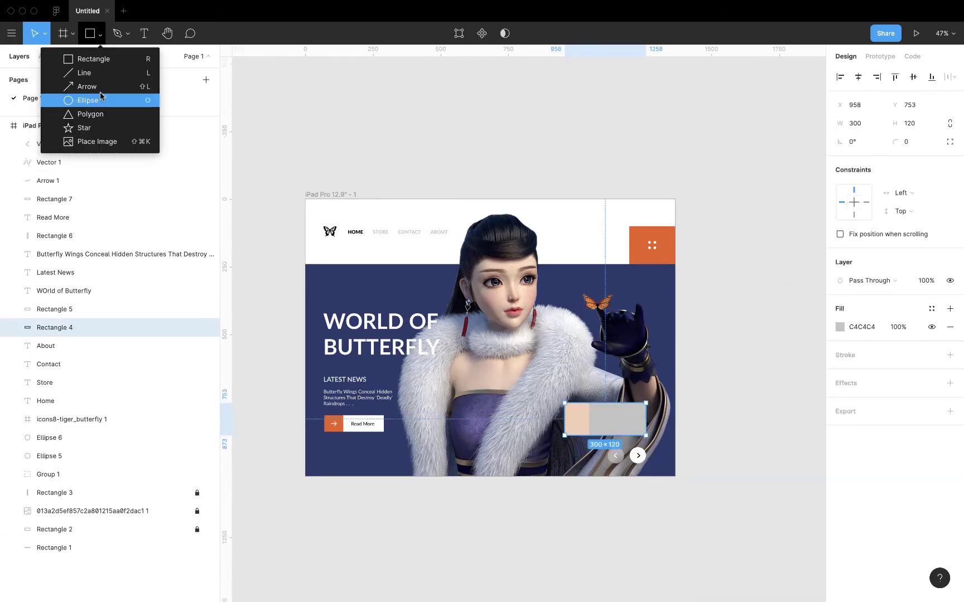
click(97, 140)
click(840, 327)
click(707, 353)
click(709, 379)
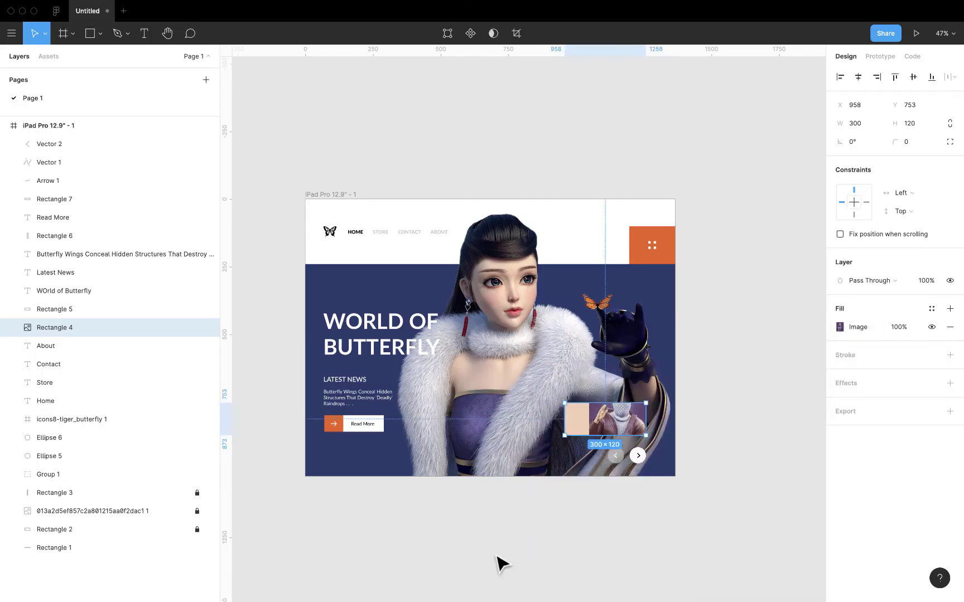
click(502, 538)
- Add a black Lato Black 36 '01' label on the peach square
double_click(624, 424)
click(516, 514)
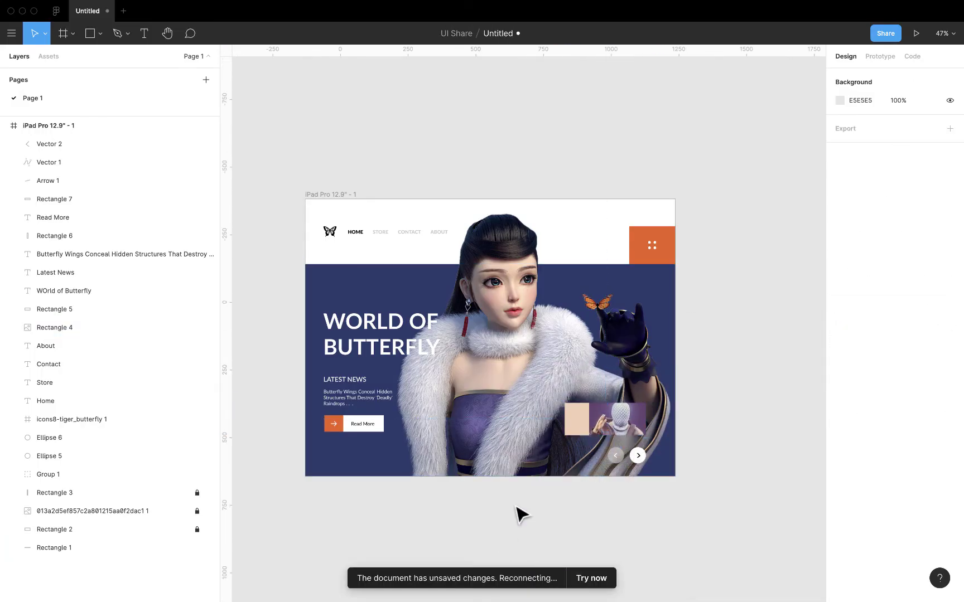
click(578, 428)
key(t)
text(01)
click(950, 400)
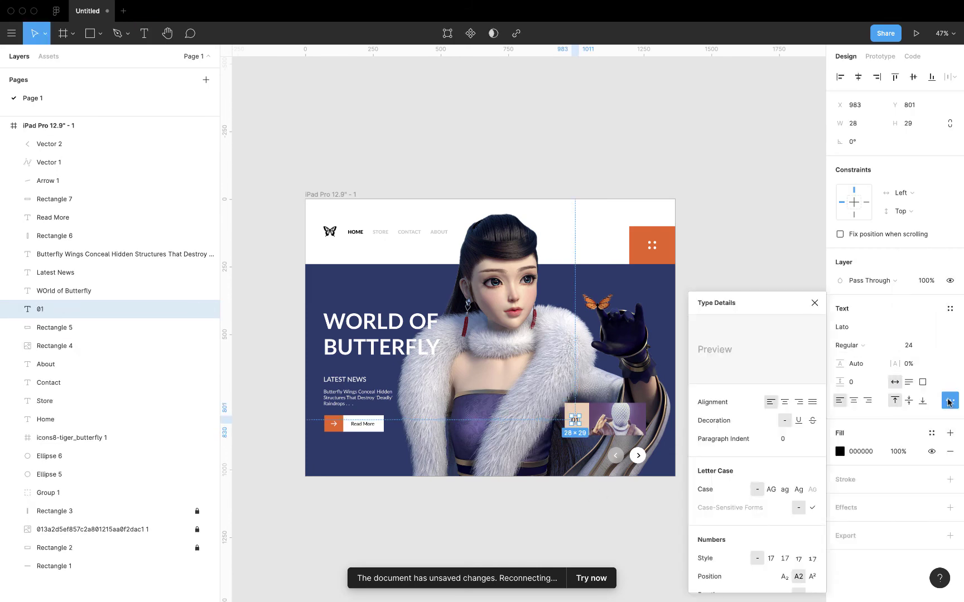
click(846, 346)
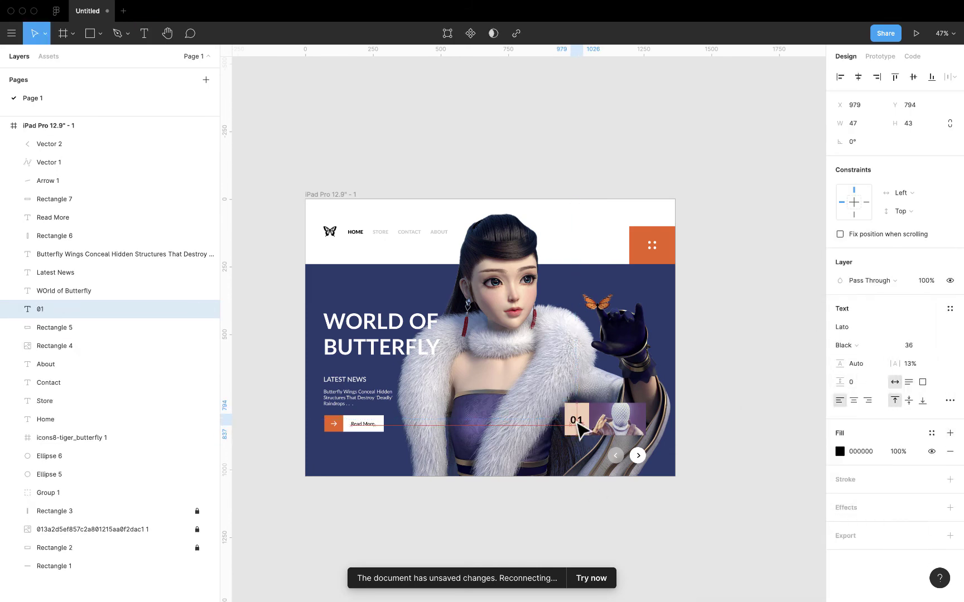
click(839, 451)
click(384, 404)
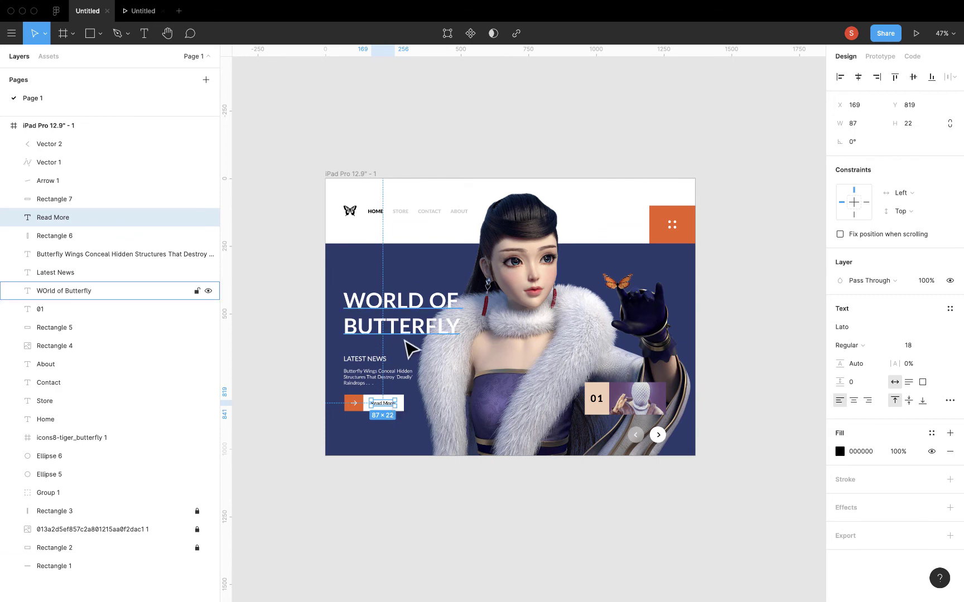
click(415, 327)
- Retype the headline as BUTTERFLY WORLD and adjust the news heading-to-paragraph spacing
double_click(415, 318)
text(Bu)
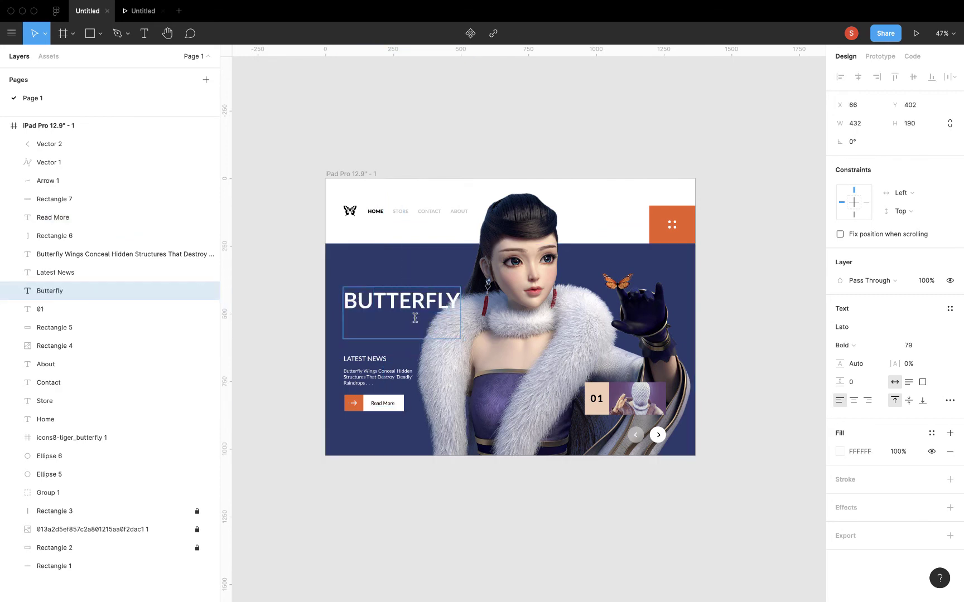
click(503, 508)
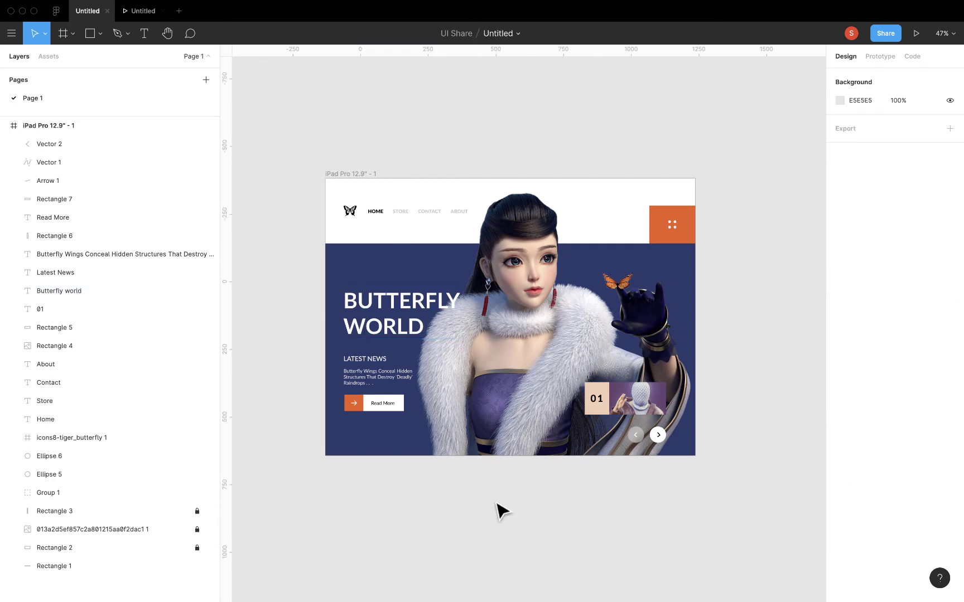
click(390, 381)
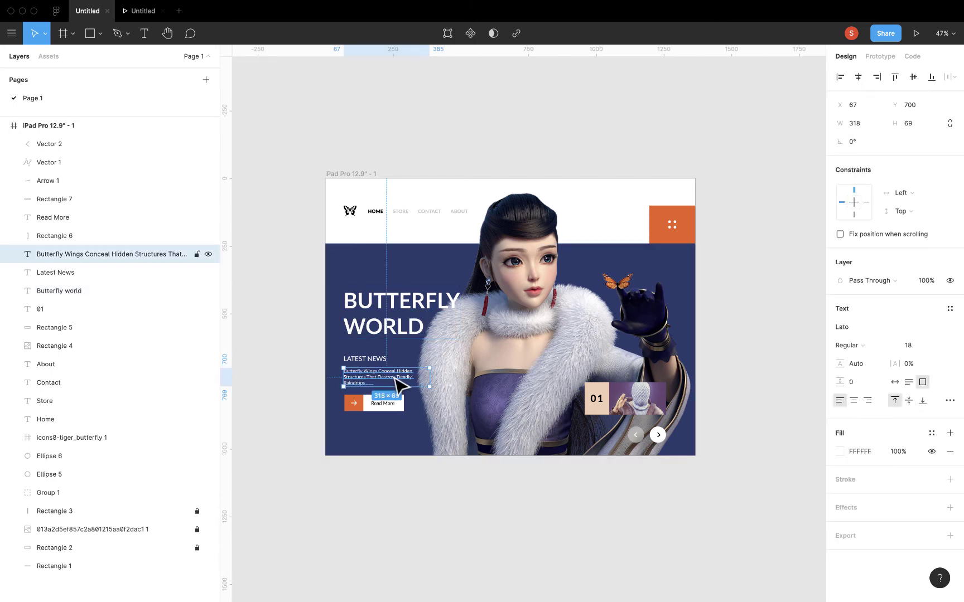
shift+click(380, 362)
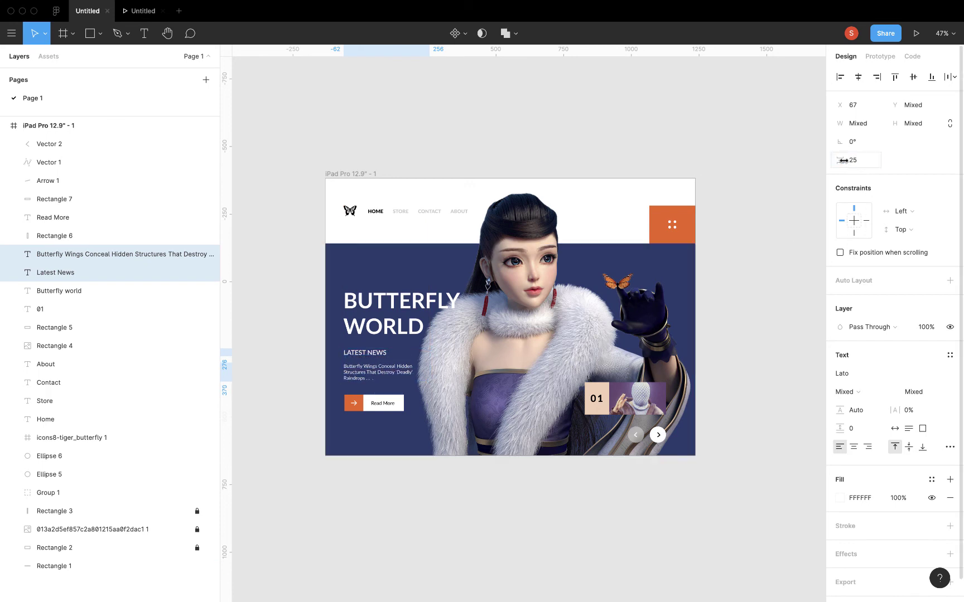
click(514, 494)
key(ctrl+z)
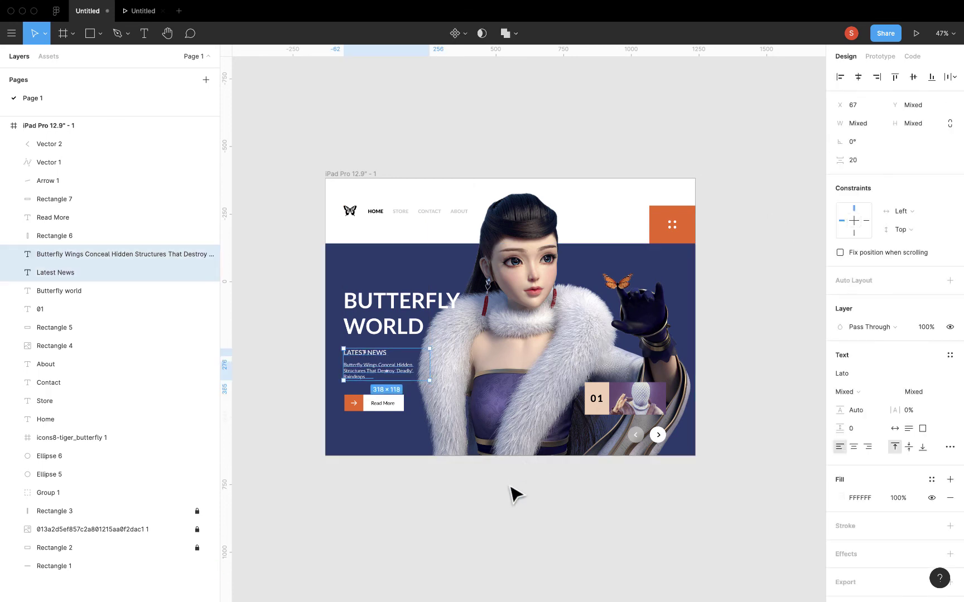
click(479, 510)
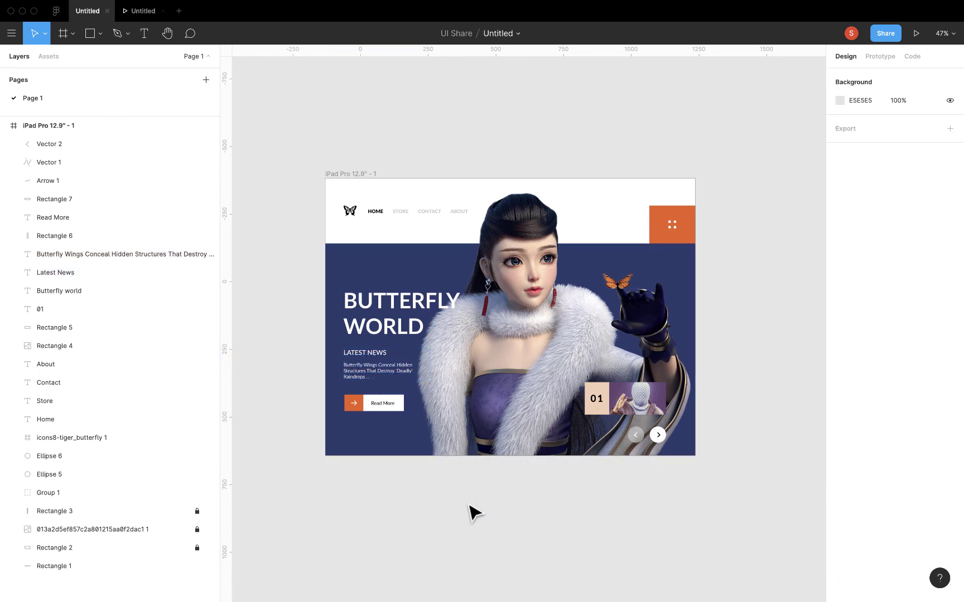
- Select the headline, news texts and Read More button and align them left
click(372, 356)
shift+click(362, 378)
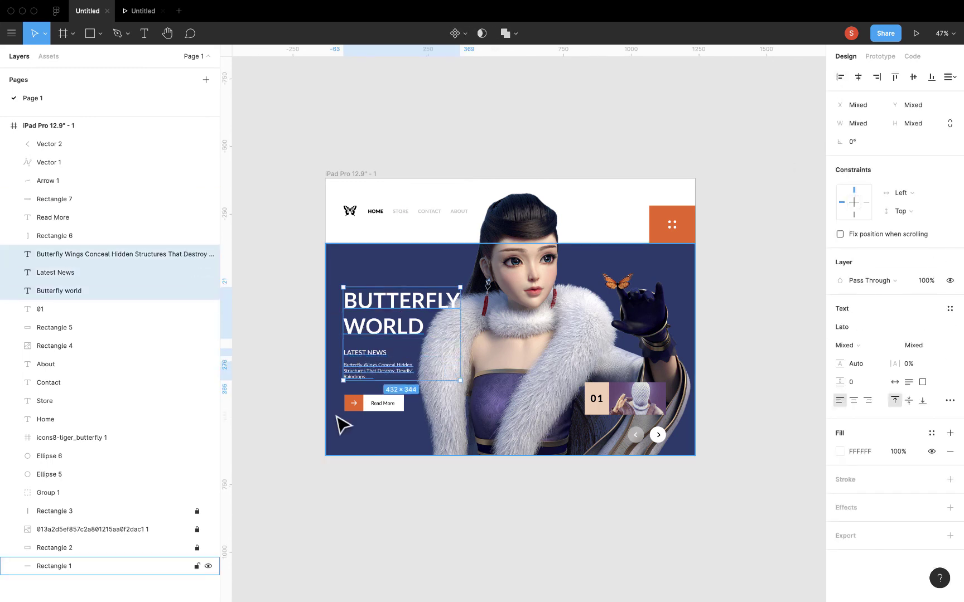
shift+click(353, 404)
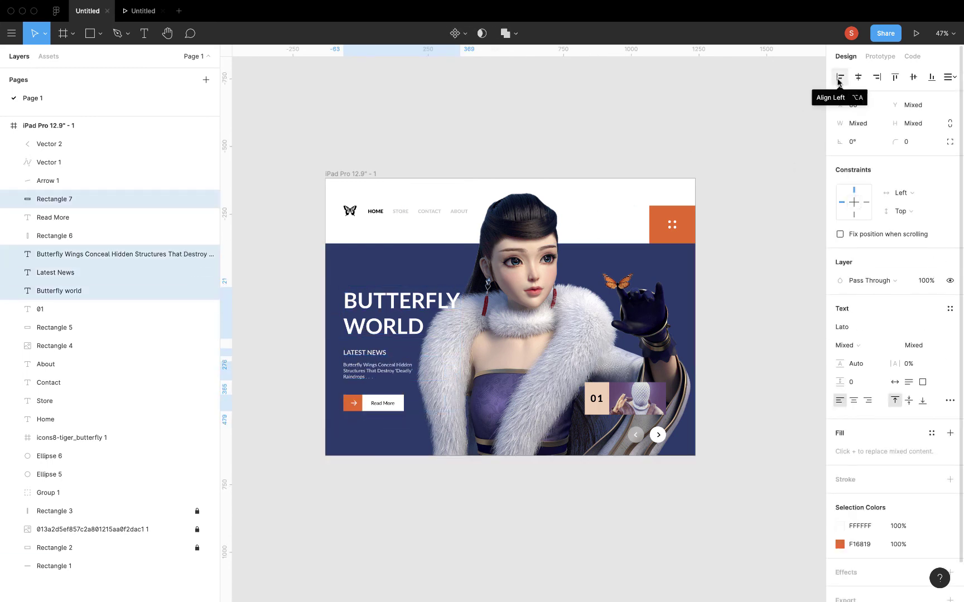
click(355, 405)
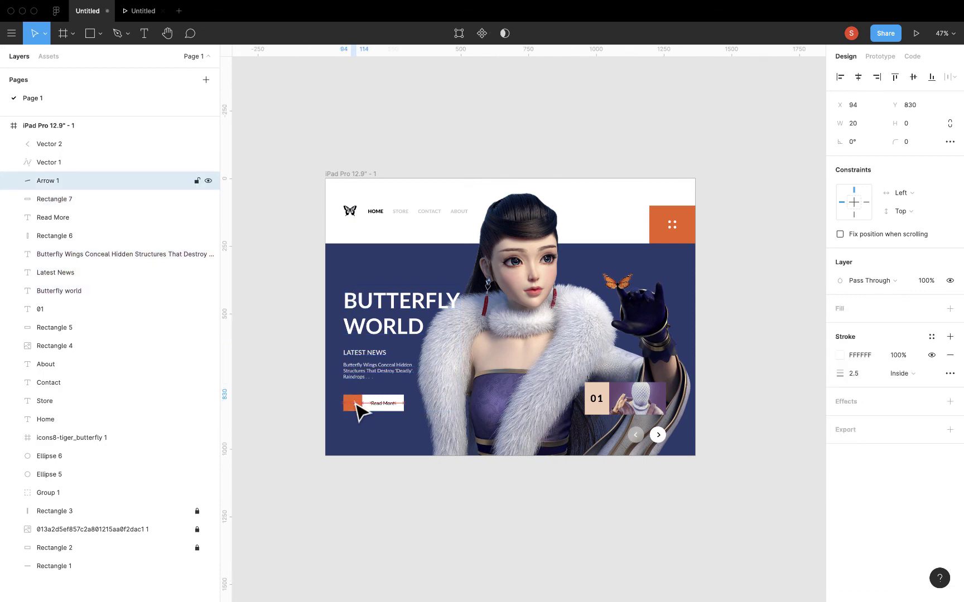
click(361, 472)
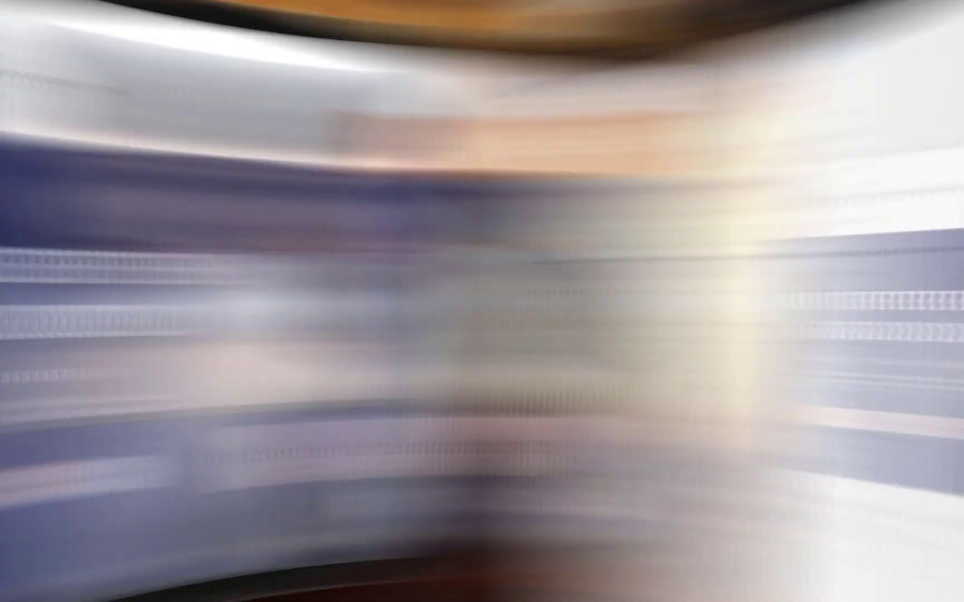